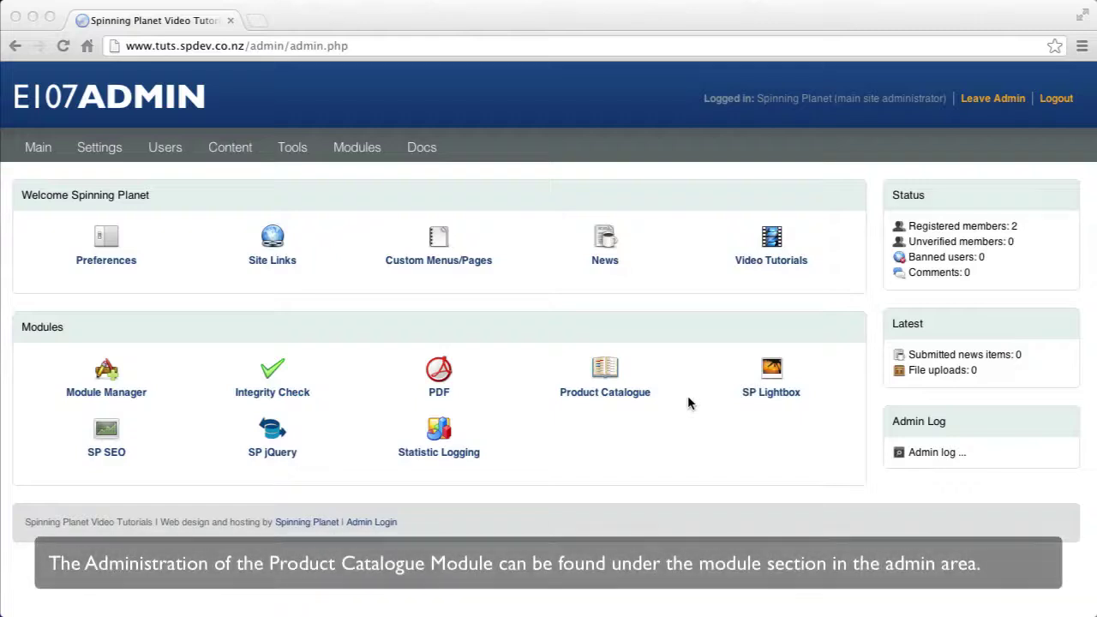
- From the admin Modules section, open the Product Catalogue module's Preferences page
click(607, 370)
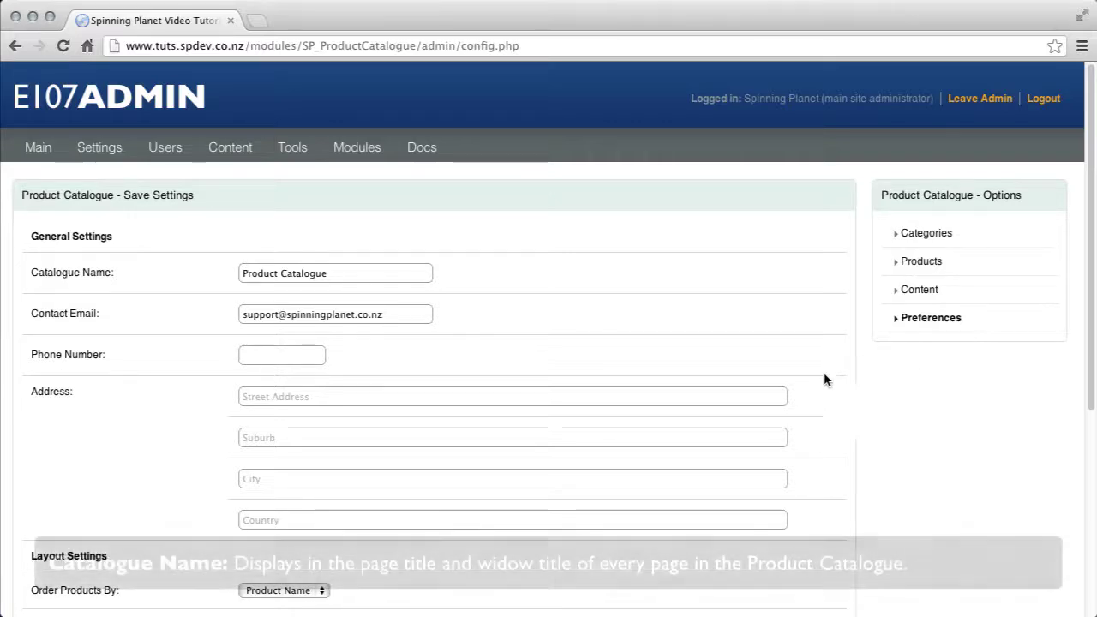
- Rename the catalogue to 'Test Catalogue' and replace the mailbox name in the contact e-mail
drag(350, 274, 240, 272)
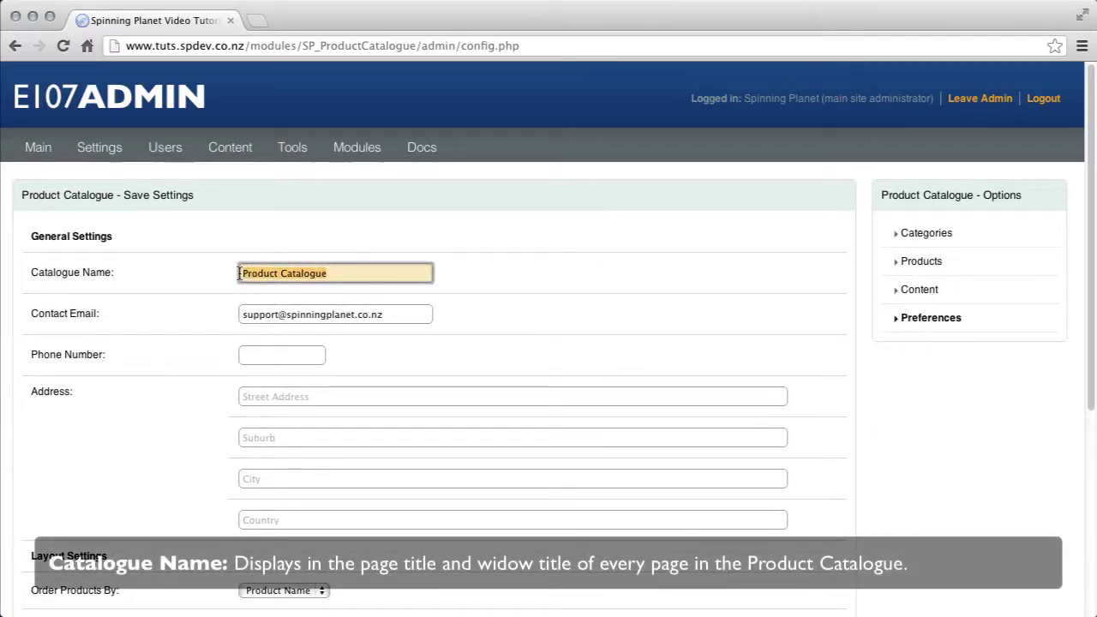
text(Test Cat)
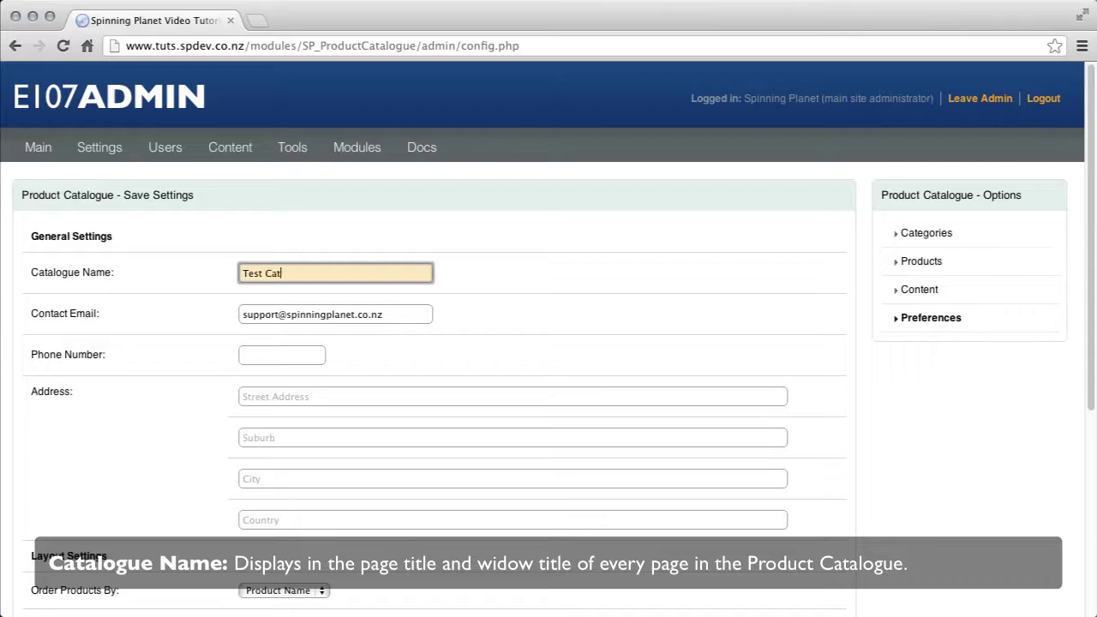
text(alogue)
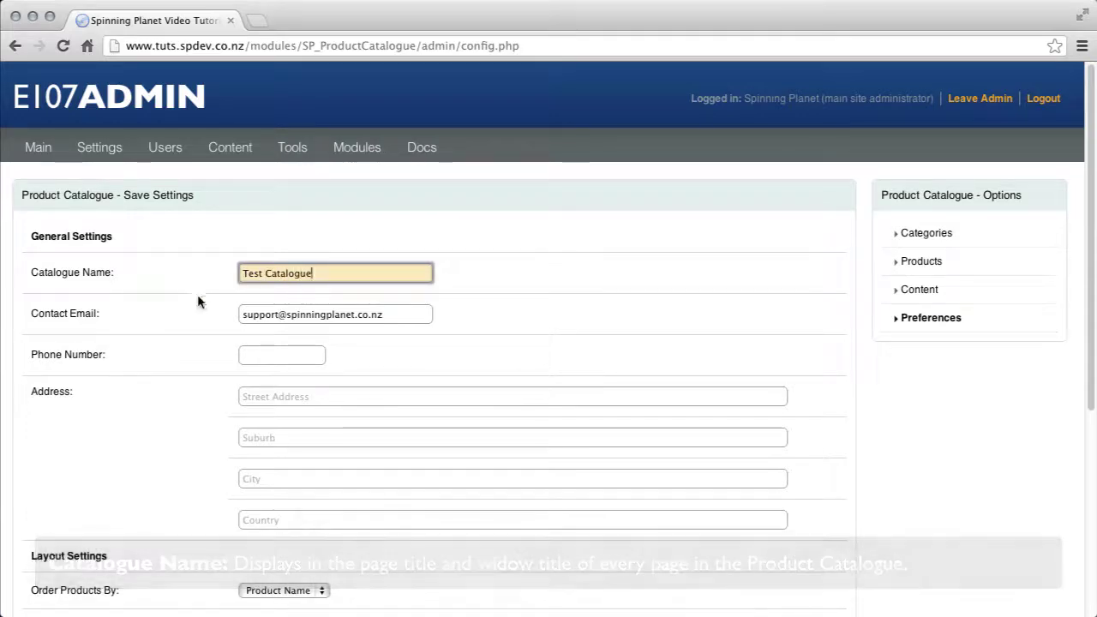
key(Tab)
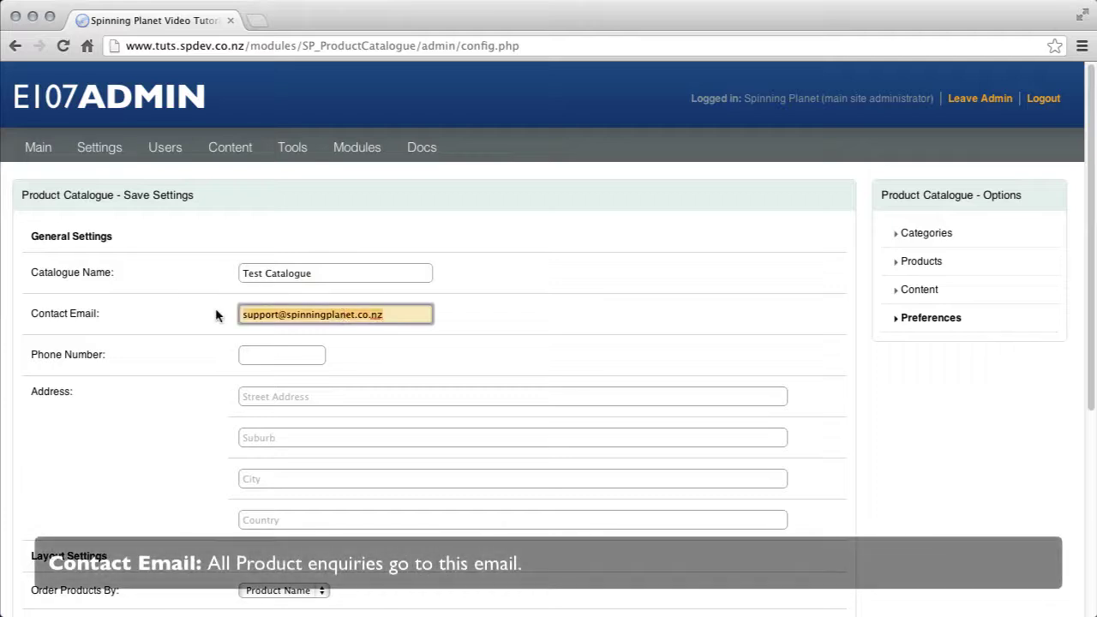
double_click(254, 314)
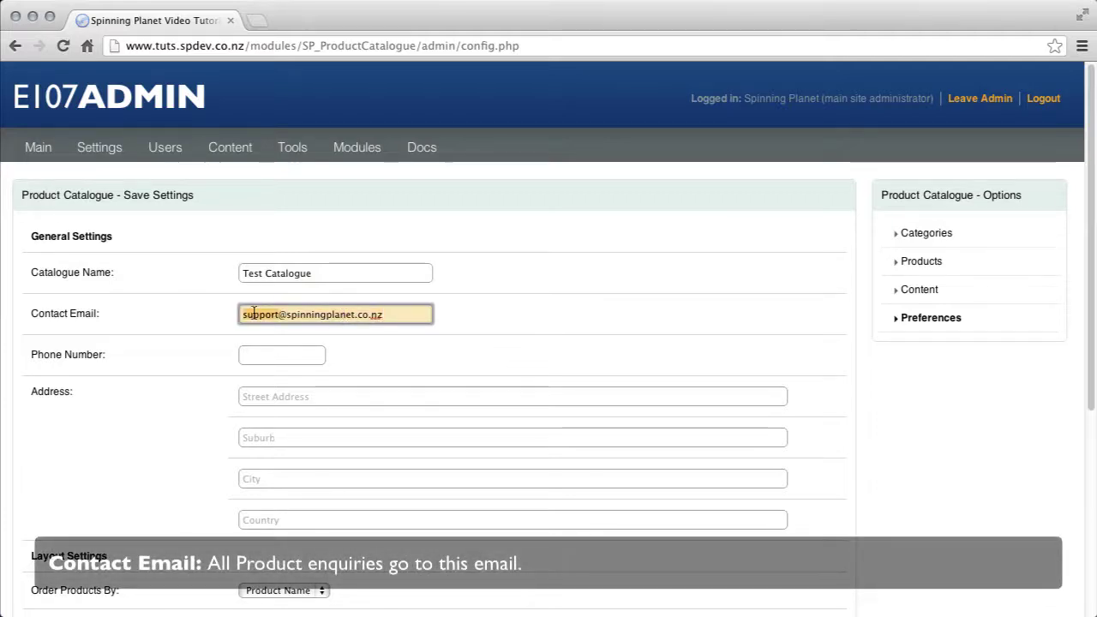
text(tut)
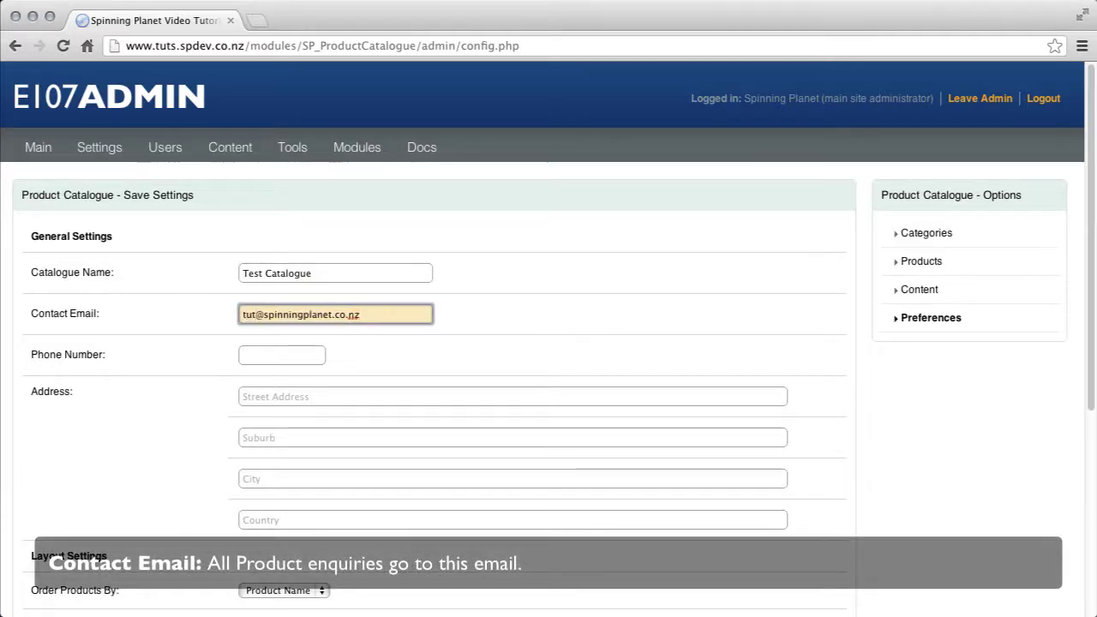
- Enter the contact phone number and leave the address fields blank
click(274, 351)
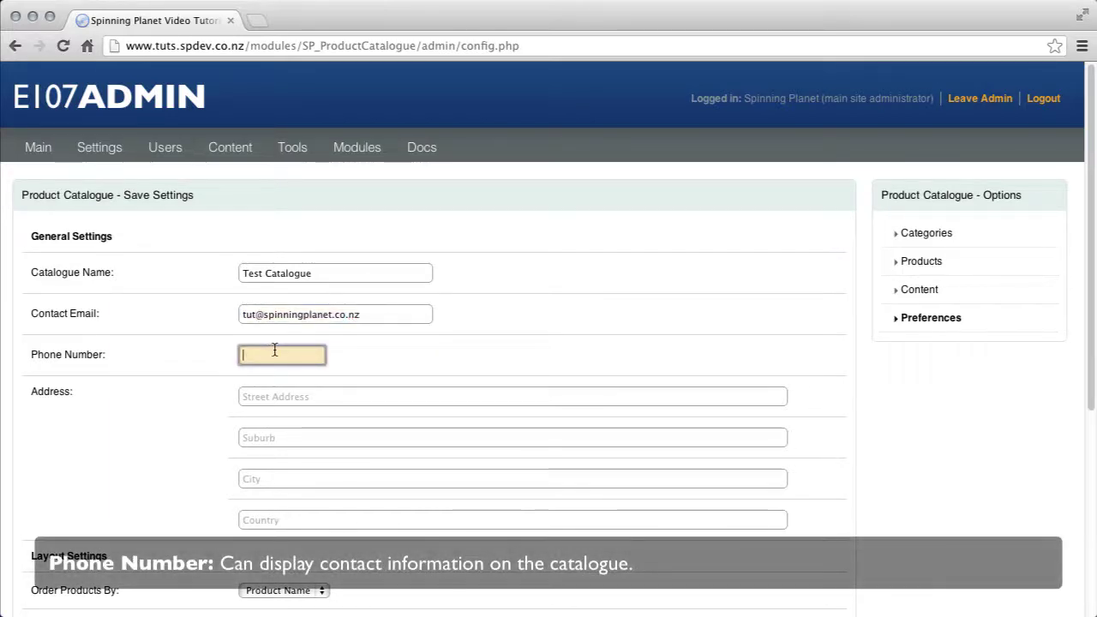
text(0800)
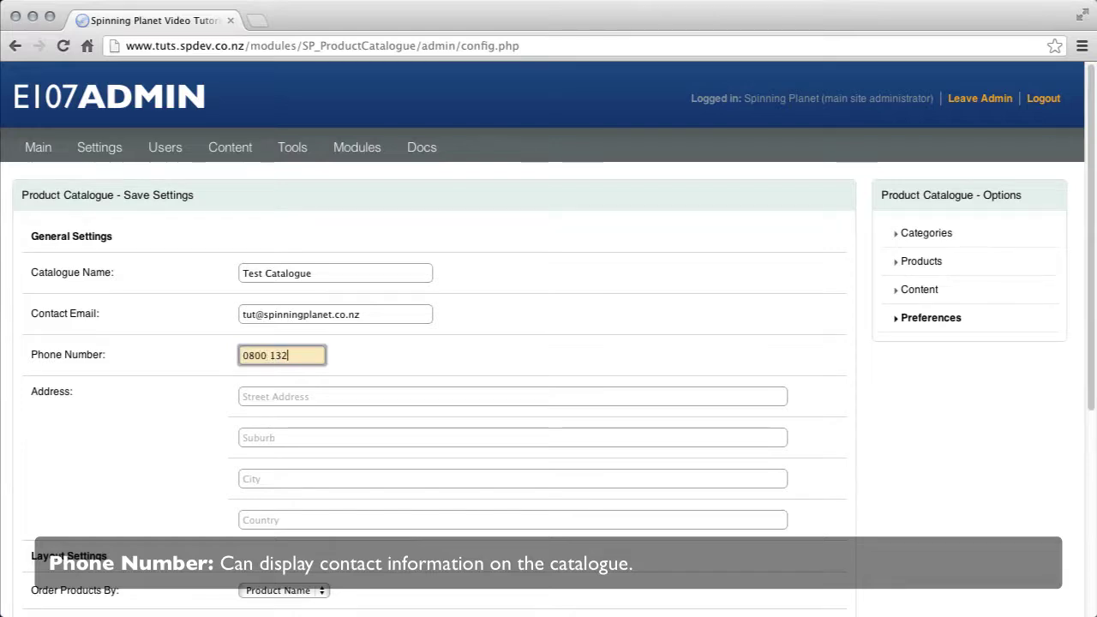
text( 123 WEB)
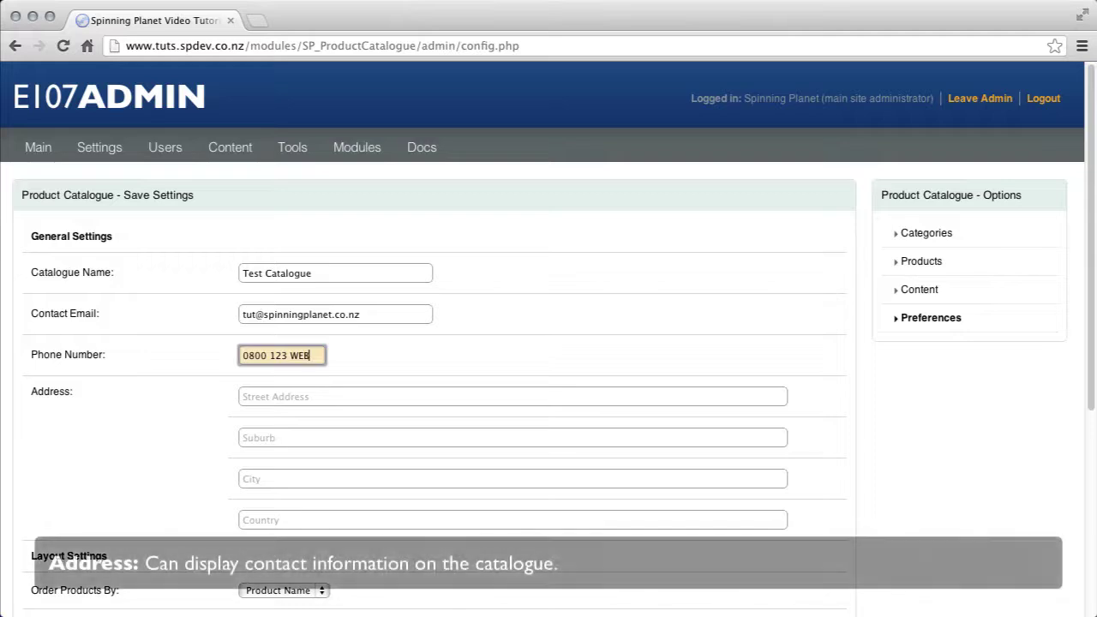
key(Tab)
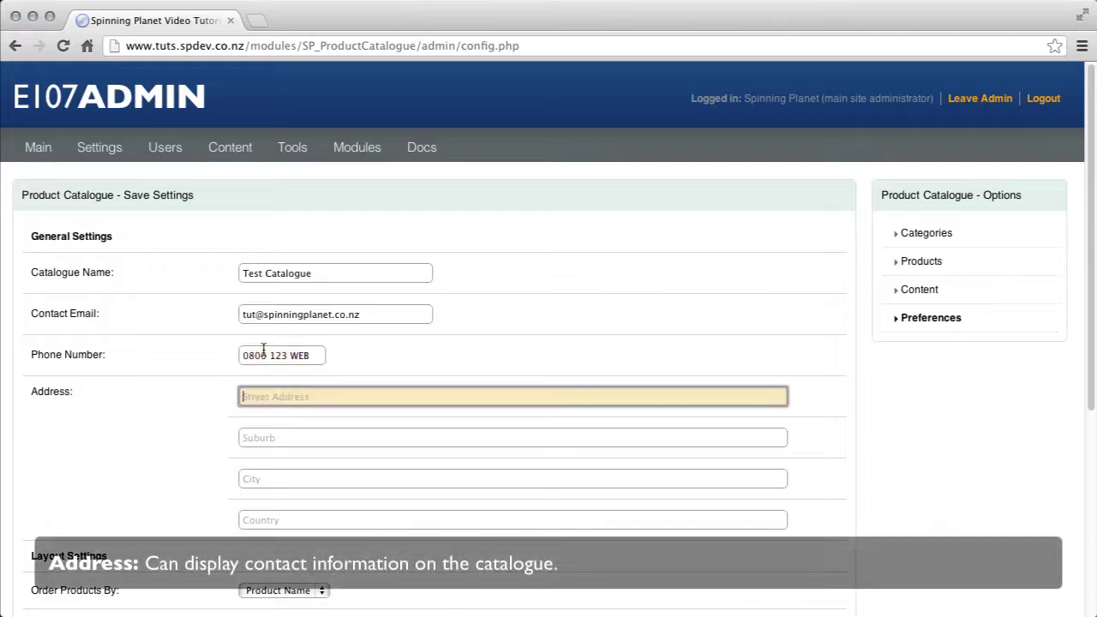
scroll(178, 412, down, 1)
scroll(177, 420, down, 4)
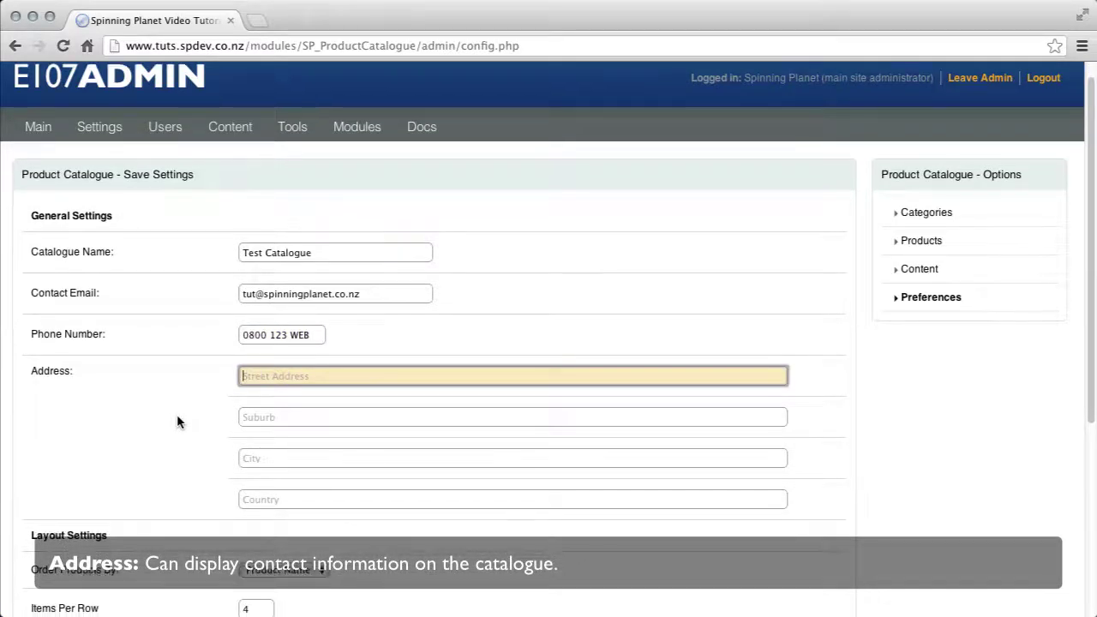
scroll(176, 414, down, 5)
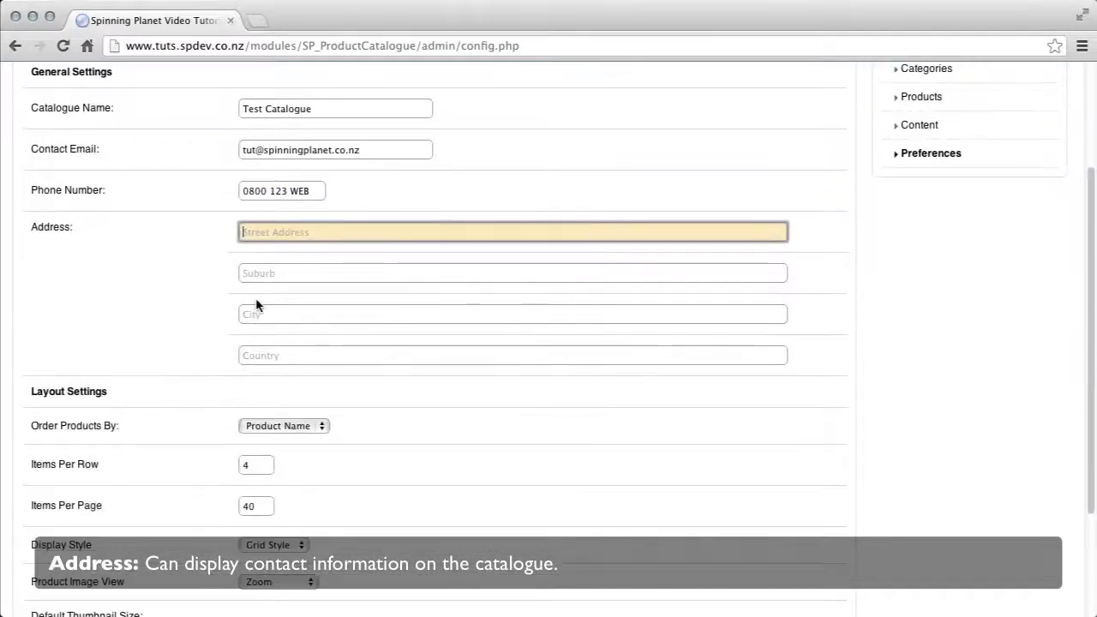
key(Tab)
key(Tab)
key(Tab)
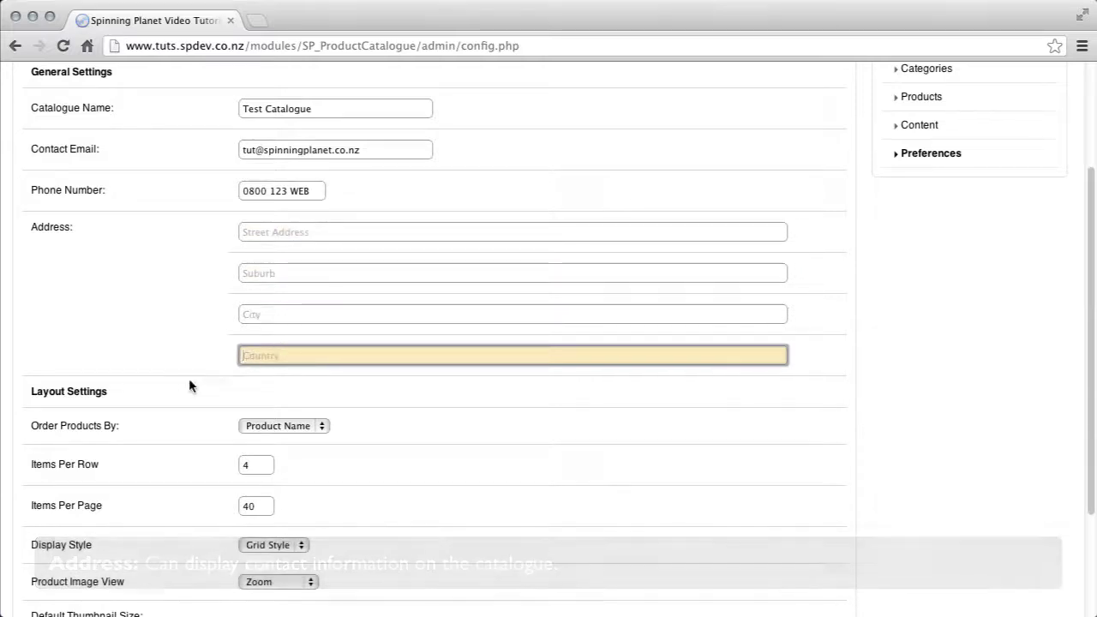
scroll(188, 378, down, 1)
scroll(189, 385, down, 1)
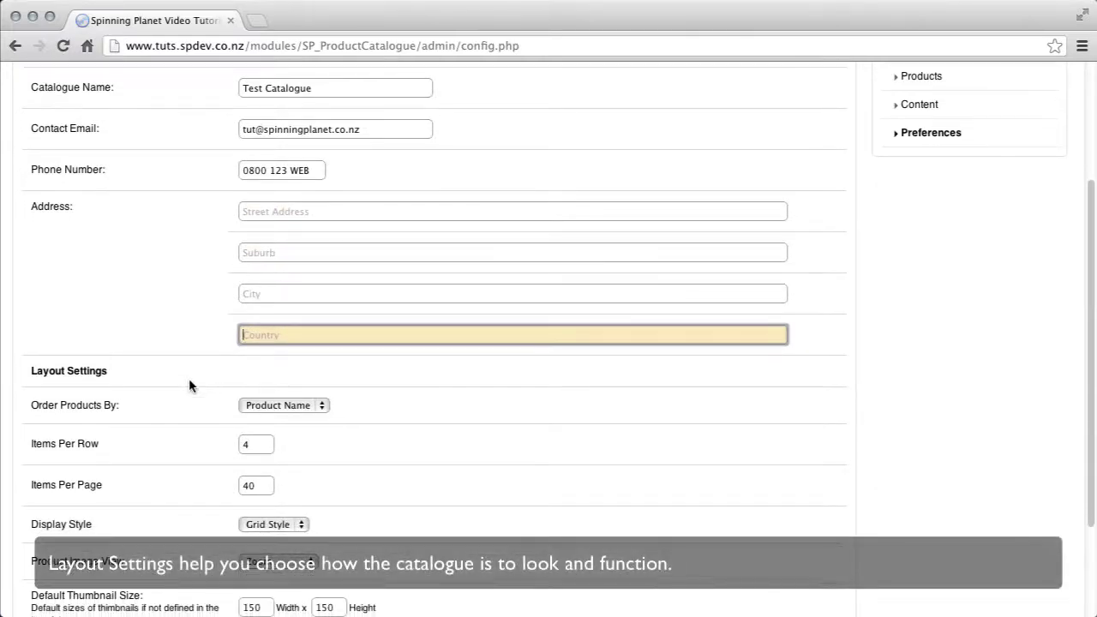
scroll(189, 381, down, 8)
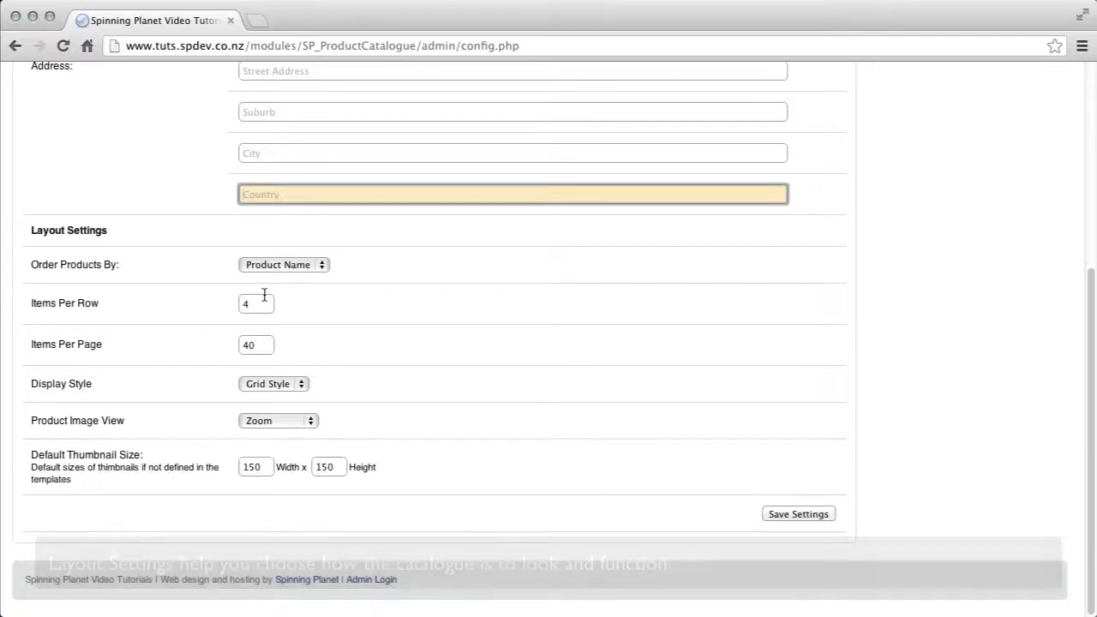
- Order products by Date Added, with 5 items per row and 50 items per page
click(321, 266)
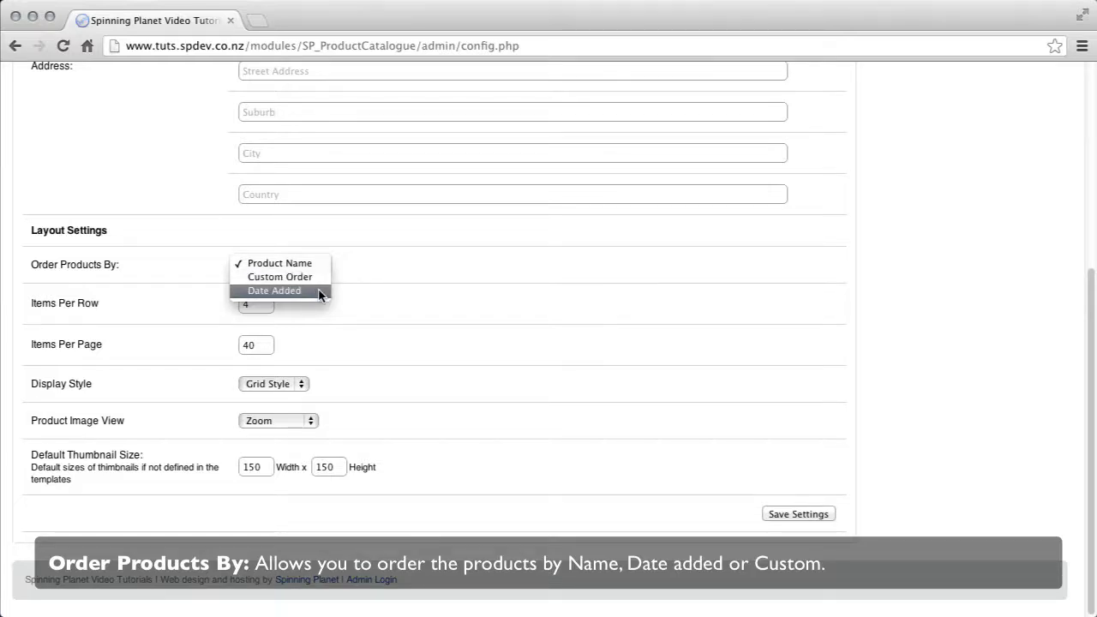
click(318, 292)
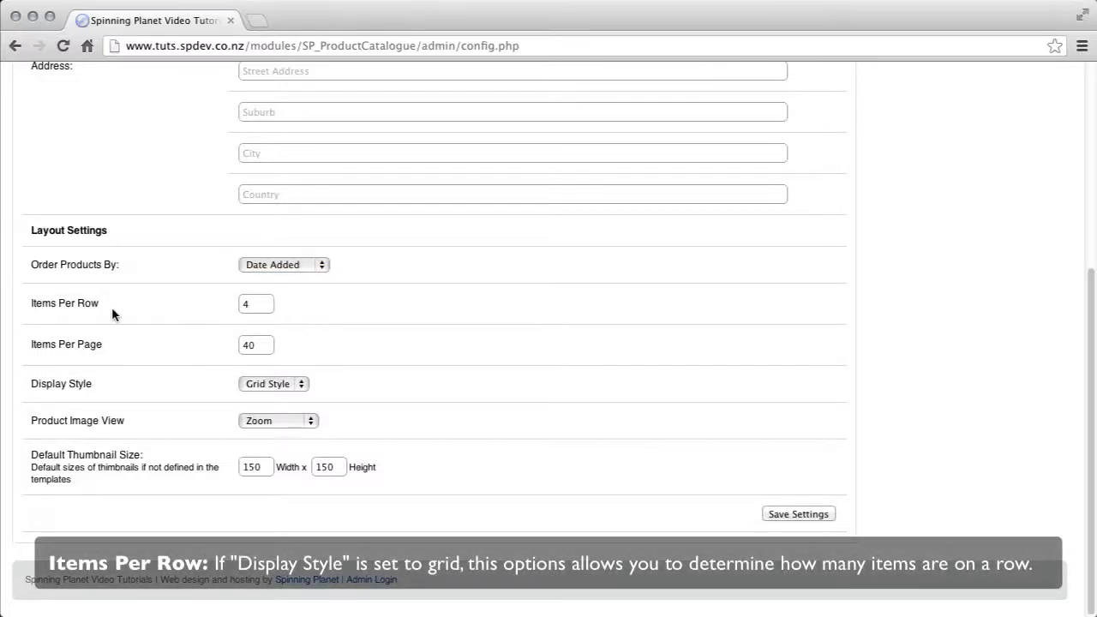
click(242, 305)
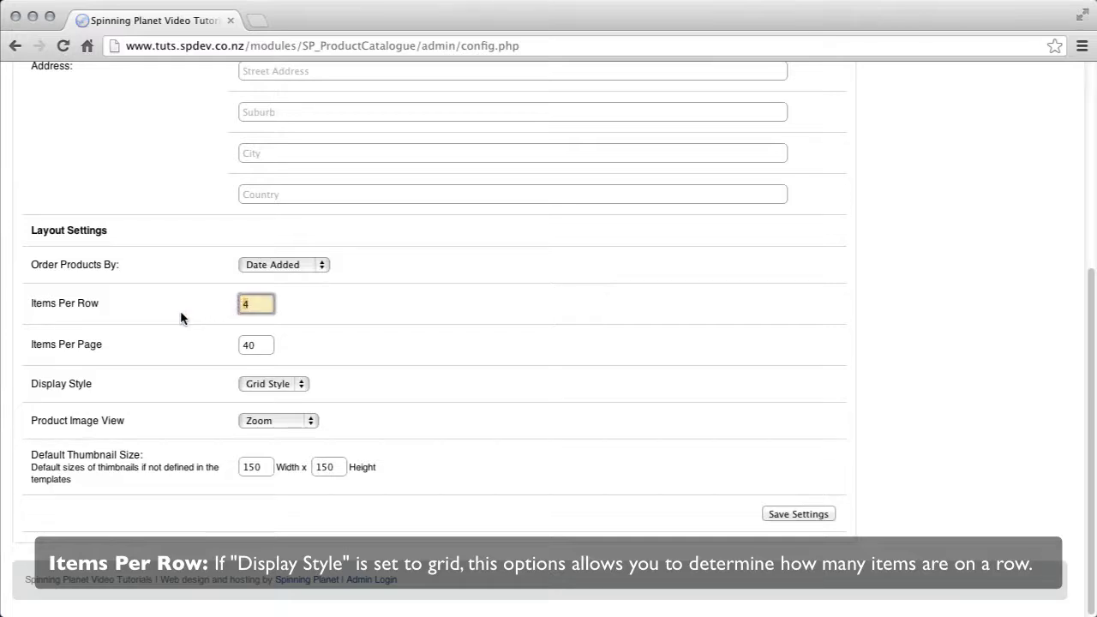
text(5)
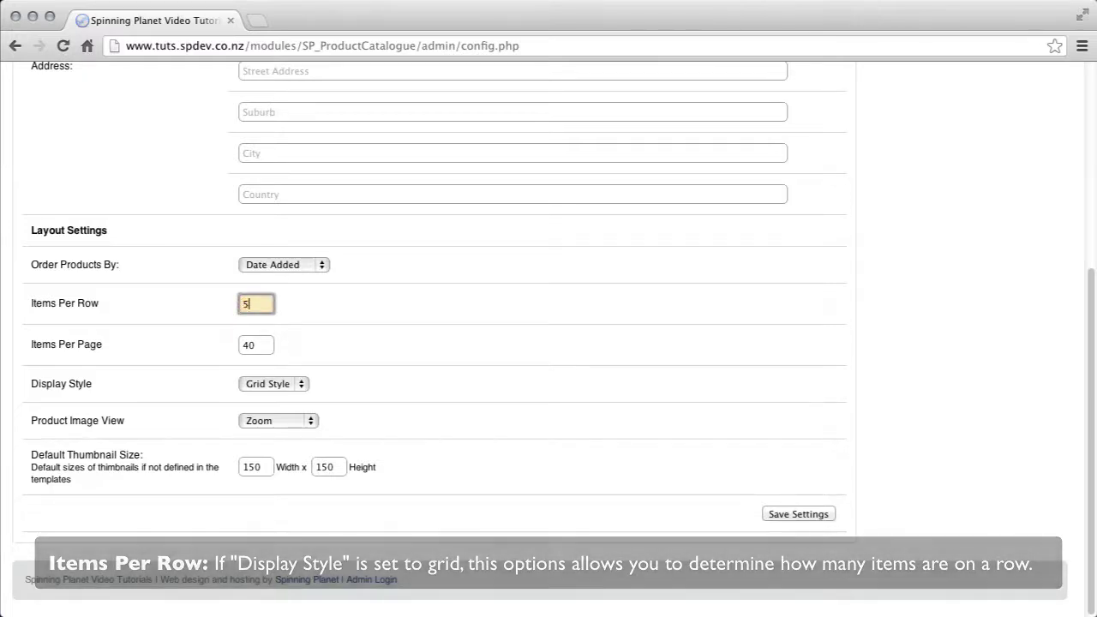
click(245, 346)
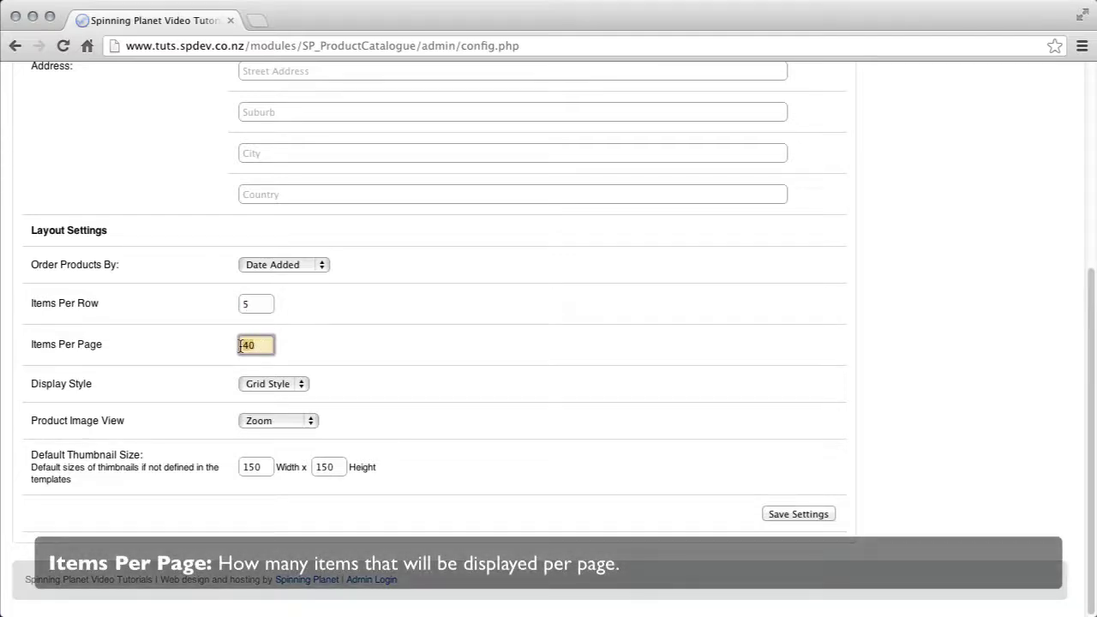
text(50)
click(327, 339)
- Keep Grid Style display and set Product Image View to Lightbox
click(302, 384)
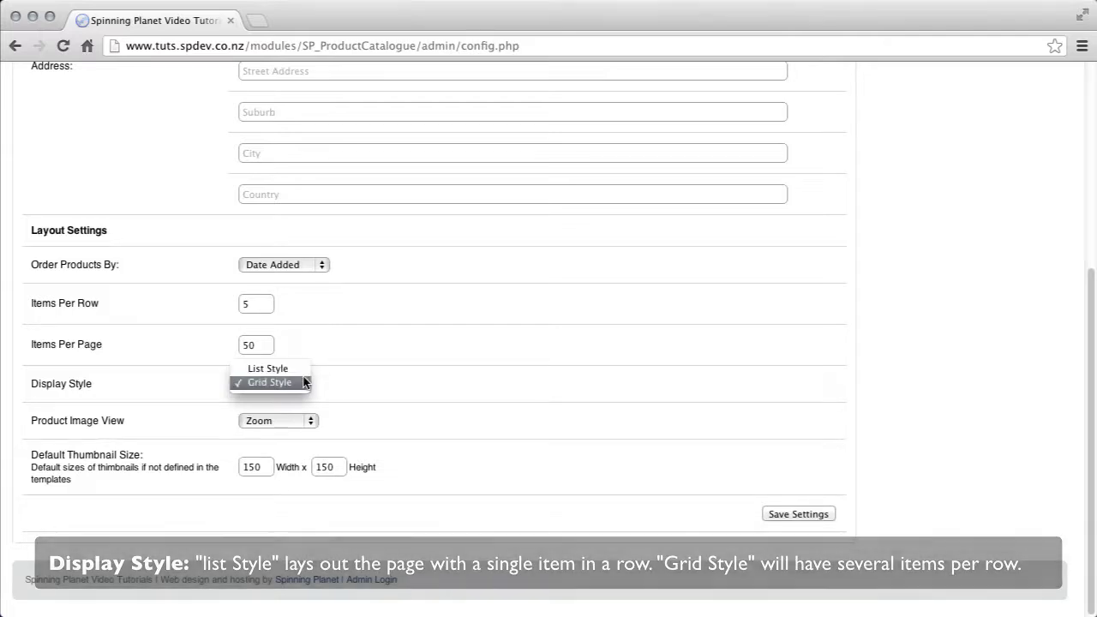
click(304, 382)
click(309, 420)
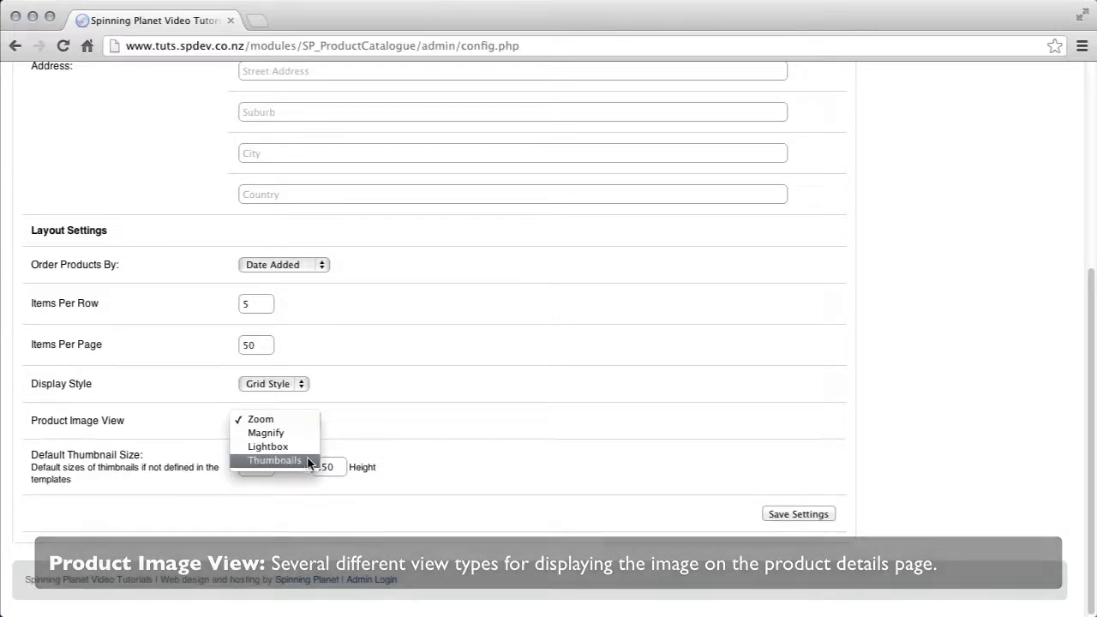
click(274, 447)
click(442, 460)
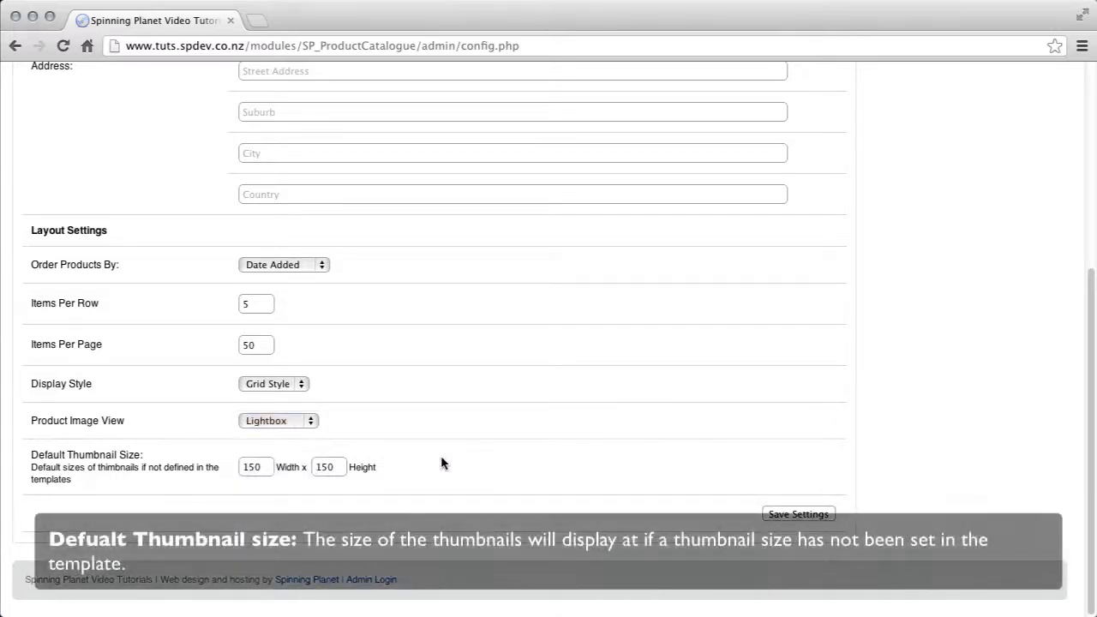
- Set the default thumbnail width and height to 125 each
double_click(261, 468)
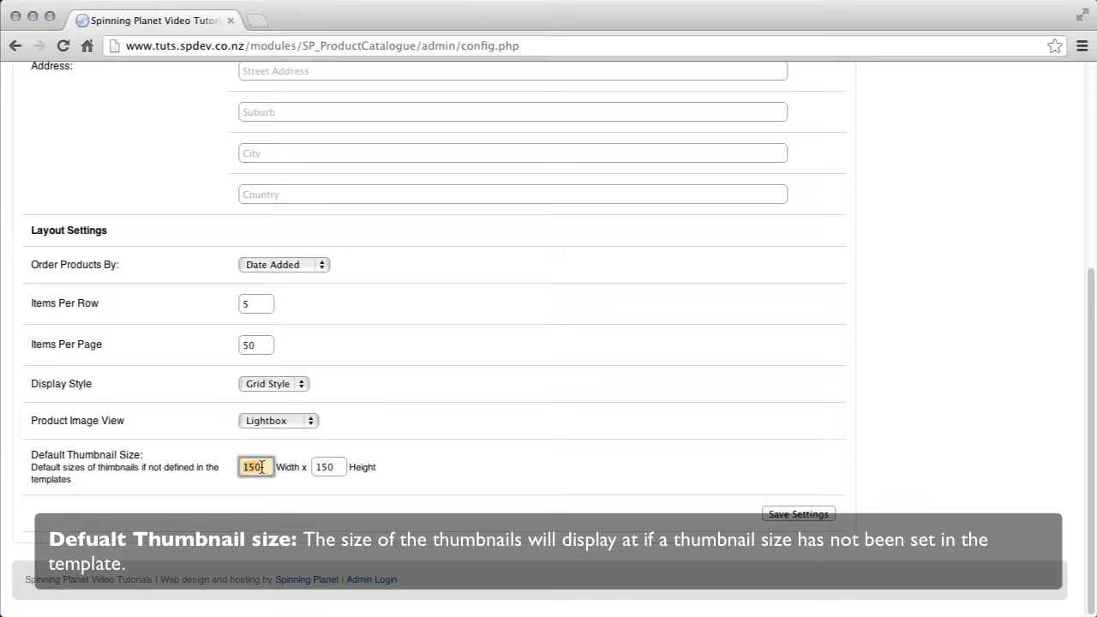
text(125)
double_click(330, 467)
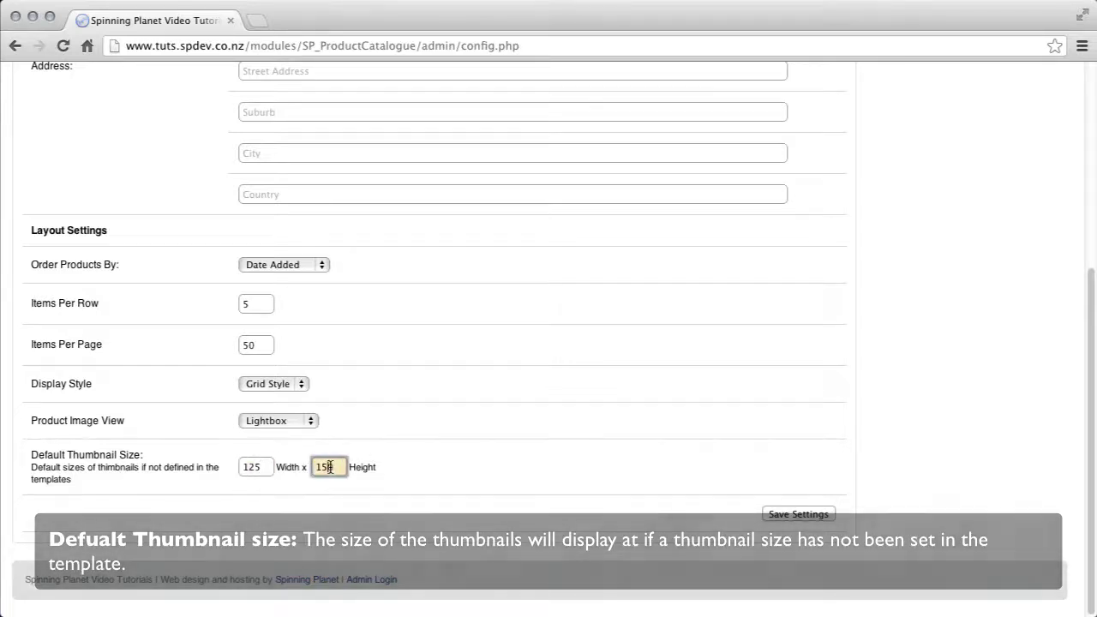
text(125)
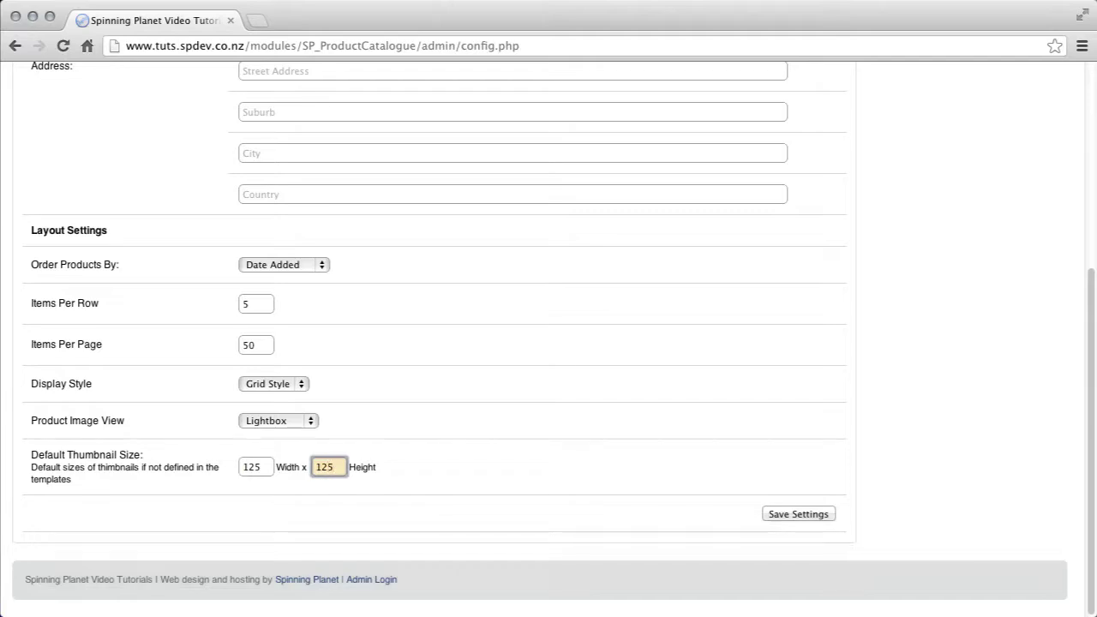
click(396, 463)
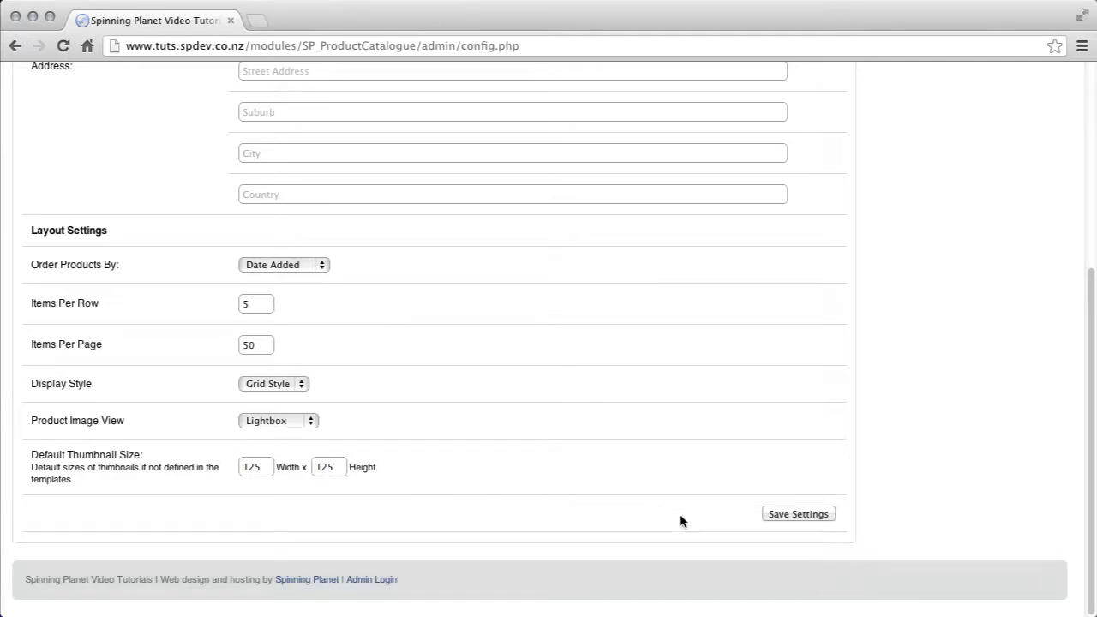
- Save the layout settings and enter the new category name 'Video Tutorial Category'
click(802, 516)
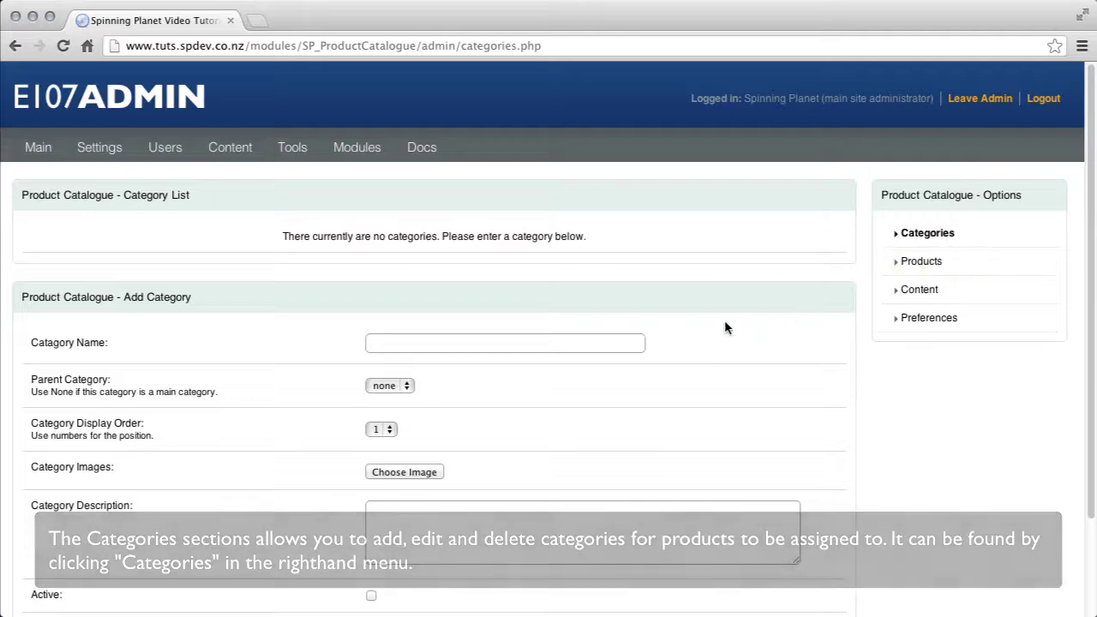
click(540, 343)
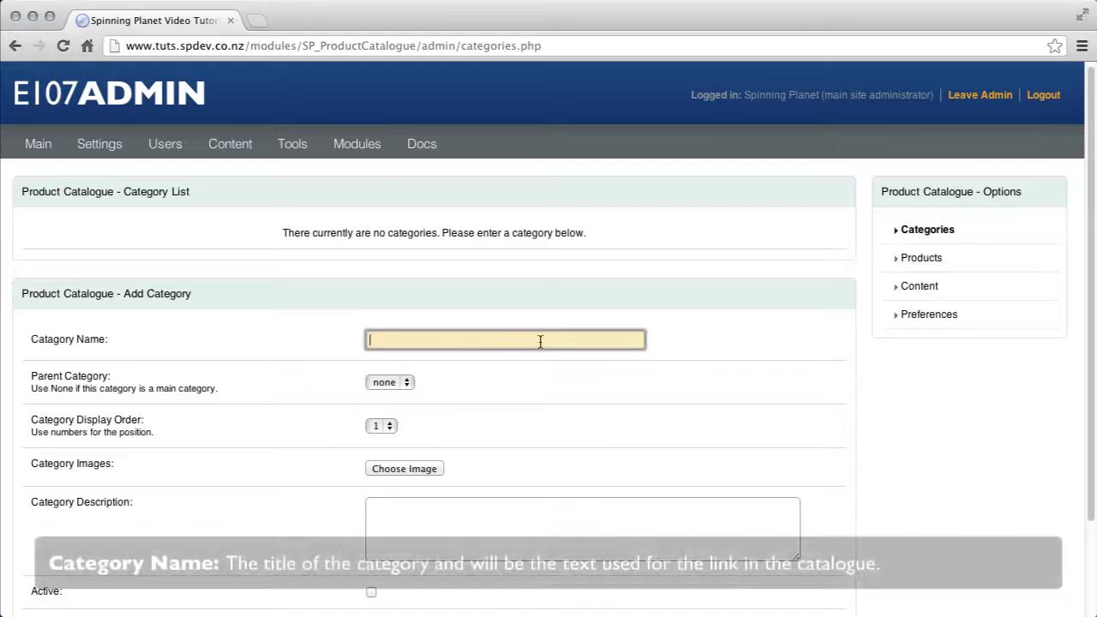
text(Video Tut)
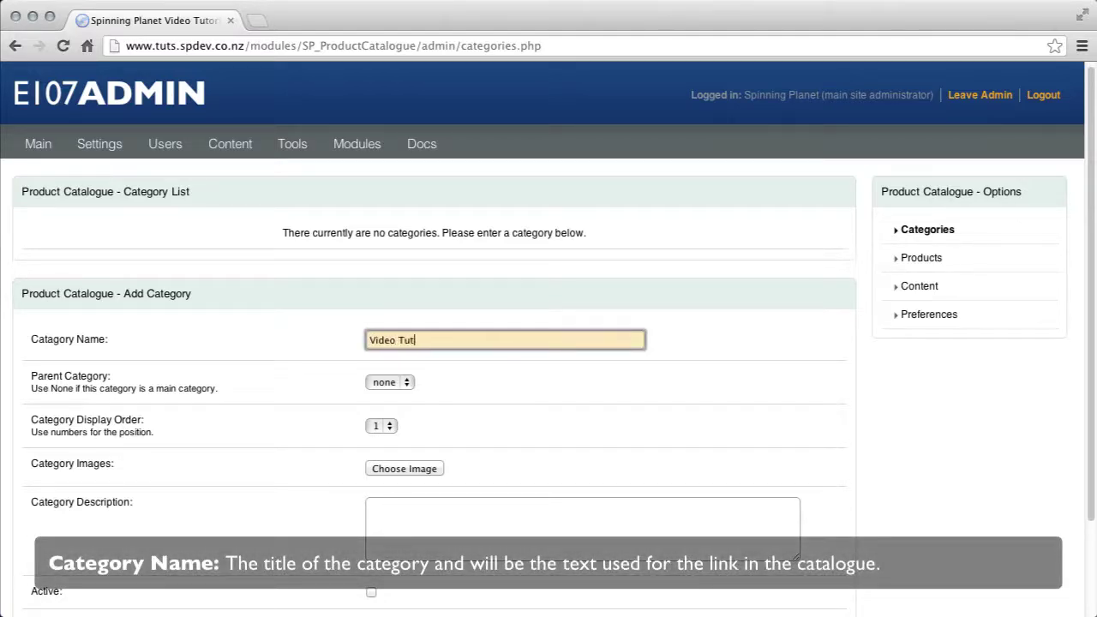
text(orial Category)
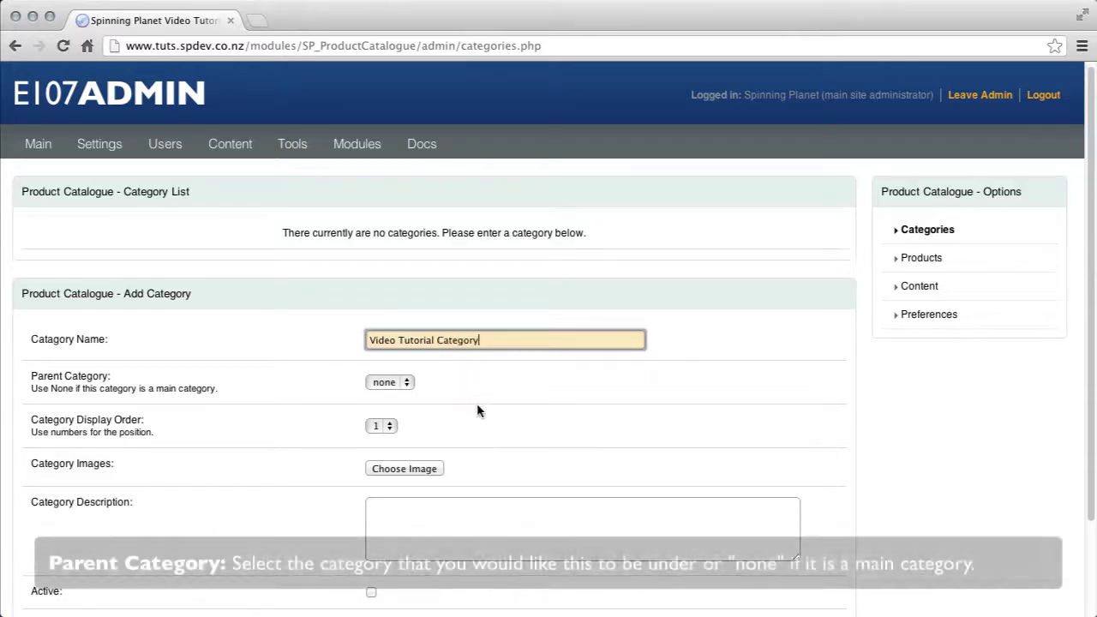
- Keep the parent category as none and the display order at 1
click(409, 383)
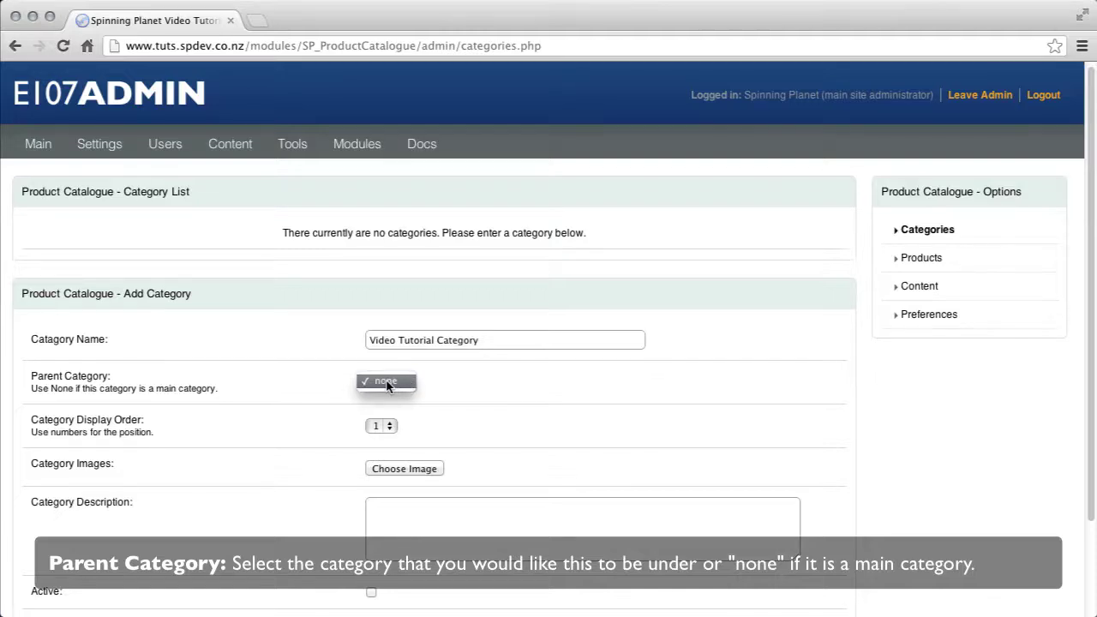
click(449, 379)
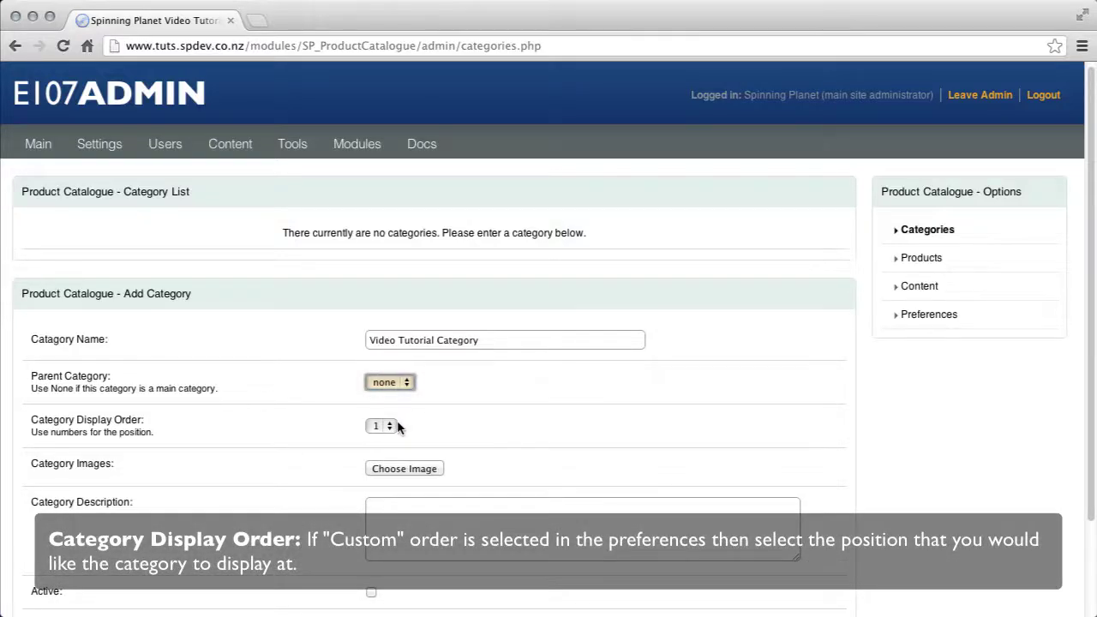
click(394, 426)
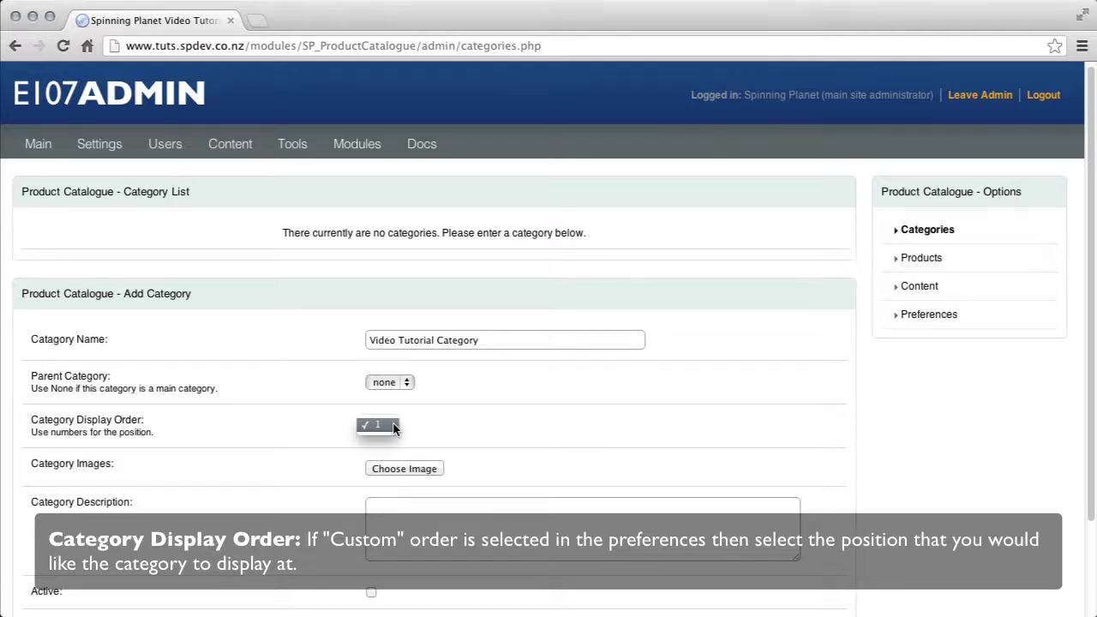
click(422, 420)
scroll(454, 420, down, 1)
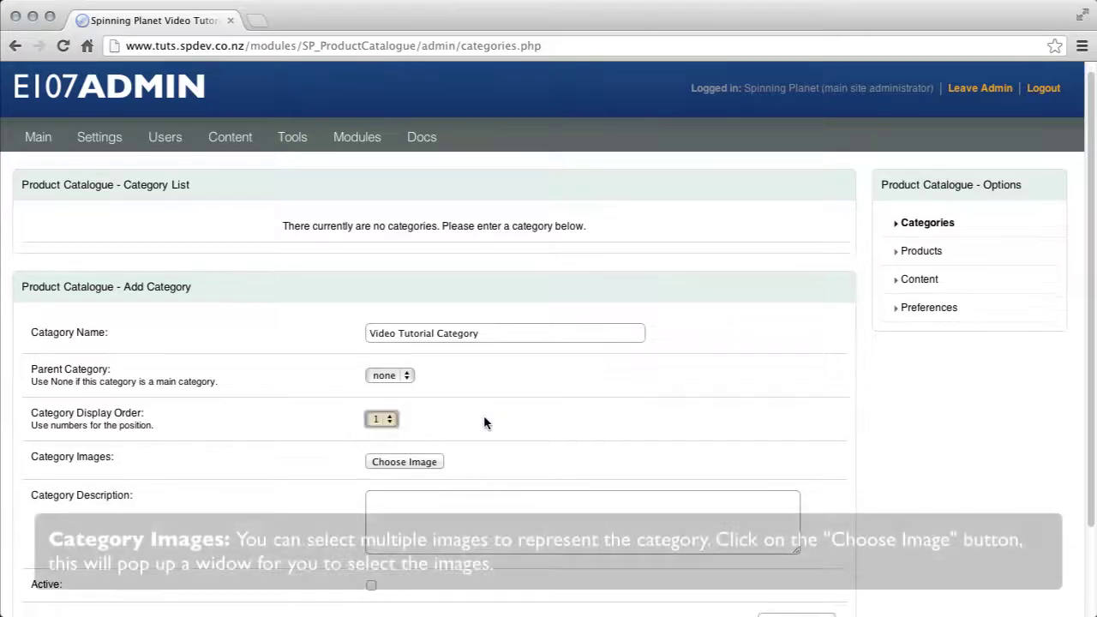
scroll(483, 416, down, 2)
- Upload Moon.jpg from Desktop Pictures into the image library
click(407, 406)
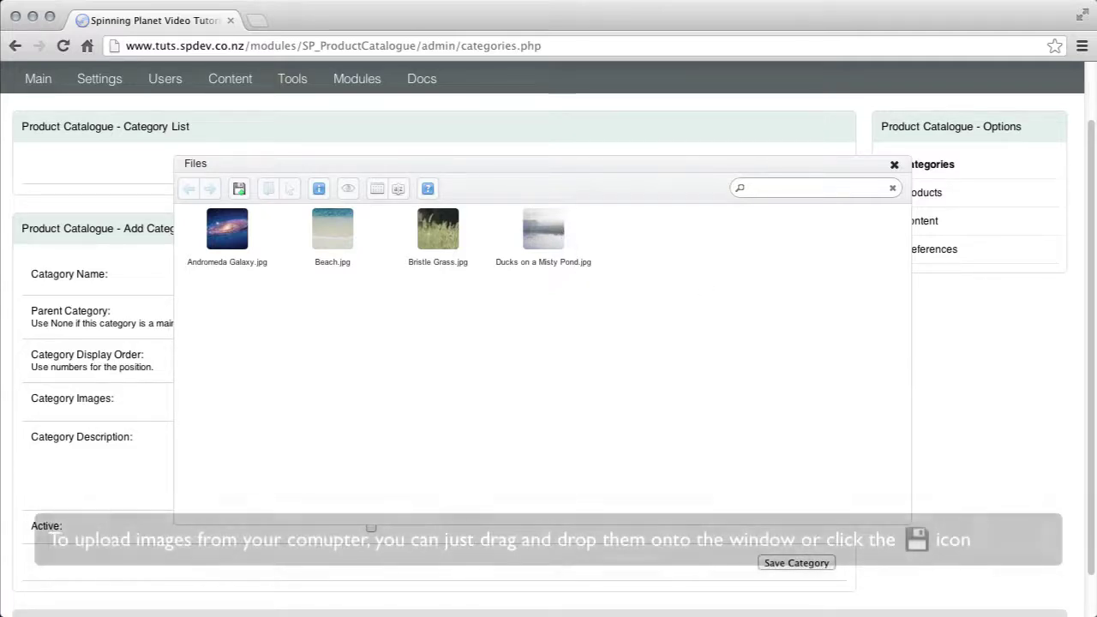
drag(911, 377, 698, 321)
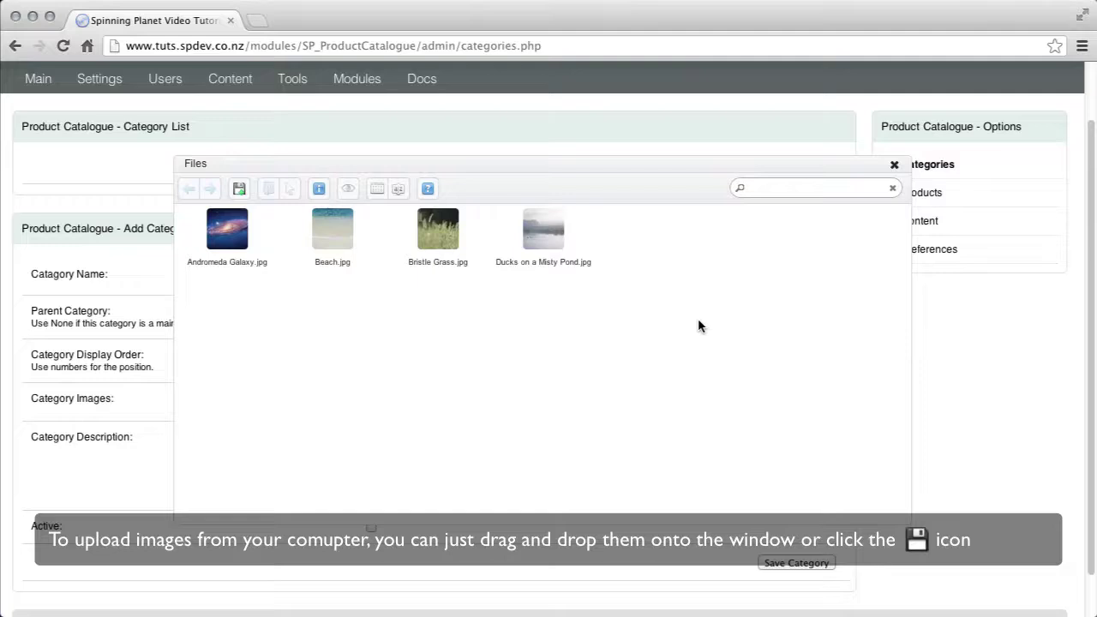
click(239, 189)
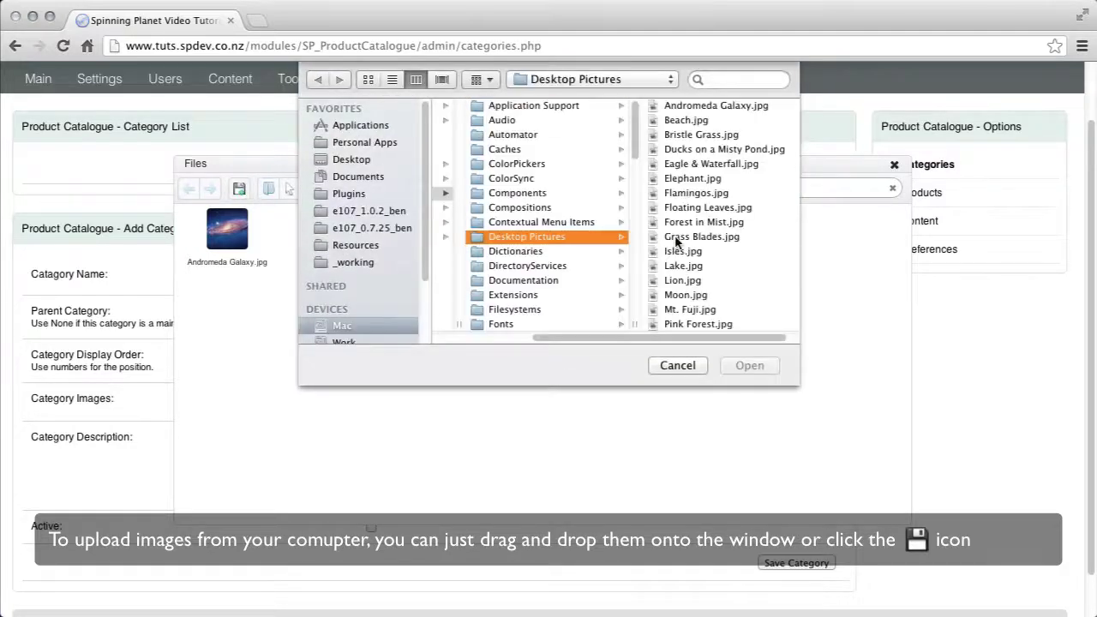
click(694, 296)
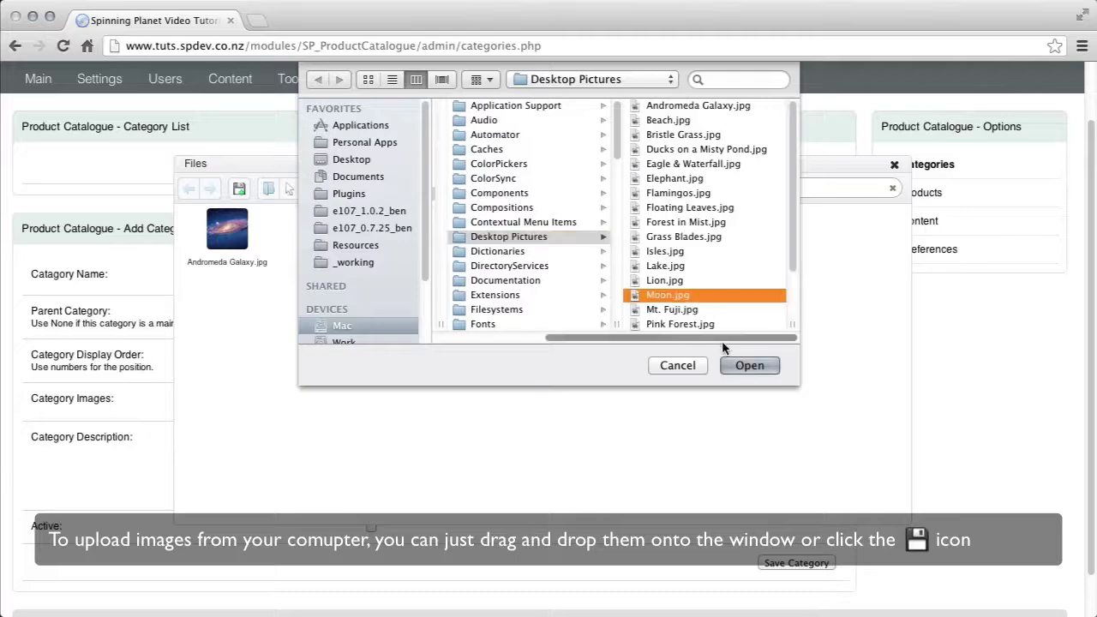
click(749, 367)
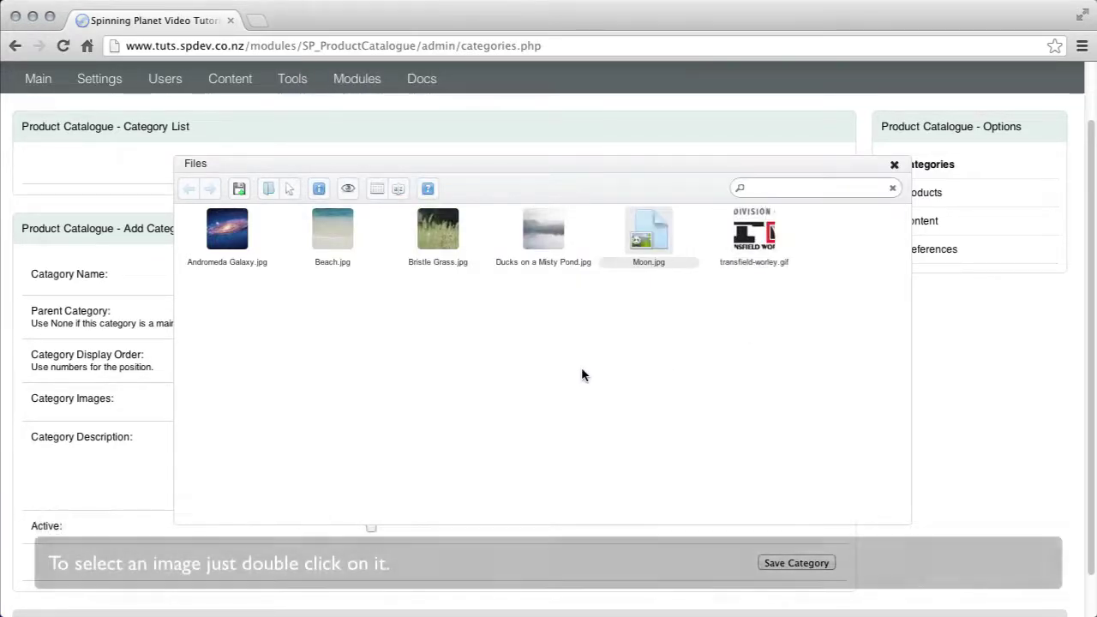
- Attach Moon.jpg, described 'THis is a image for the video tutorial category'
double_click(648, 233)
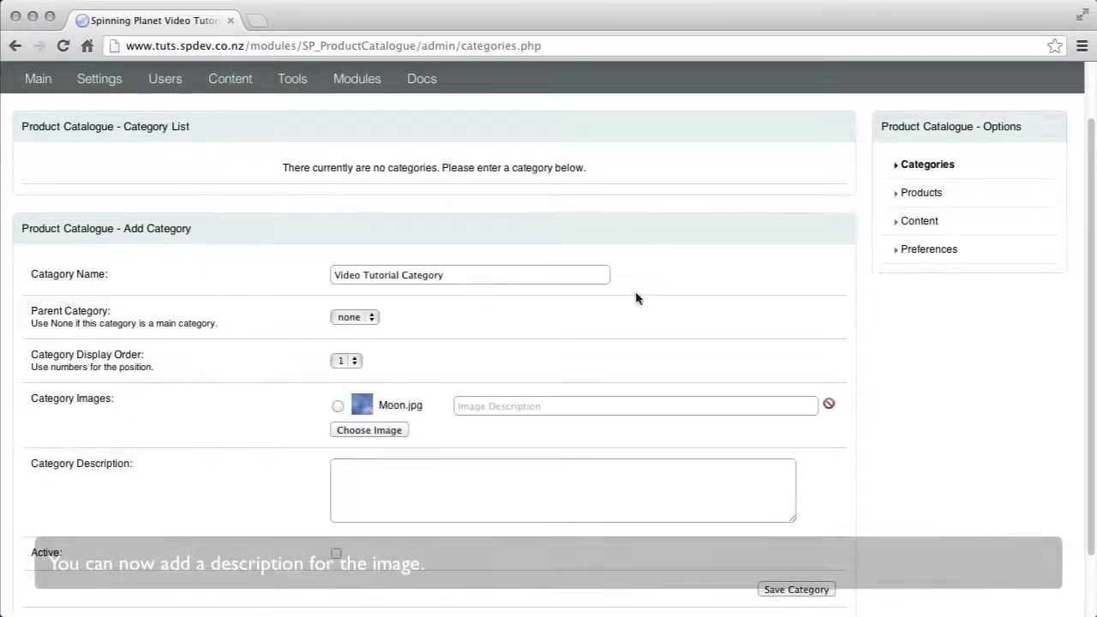
click(467, 405)
text(THis is a image for the video tutorial category)
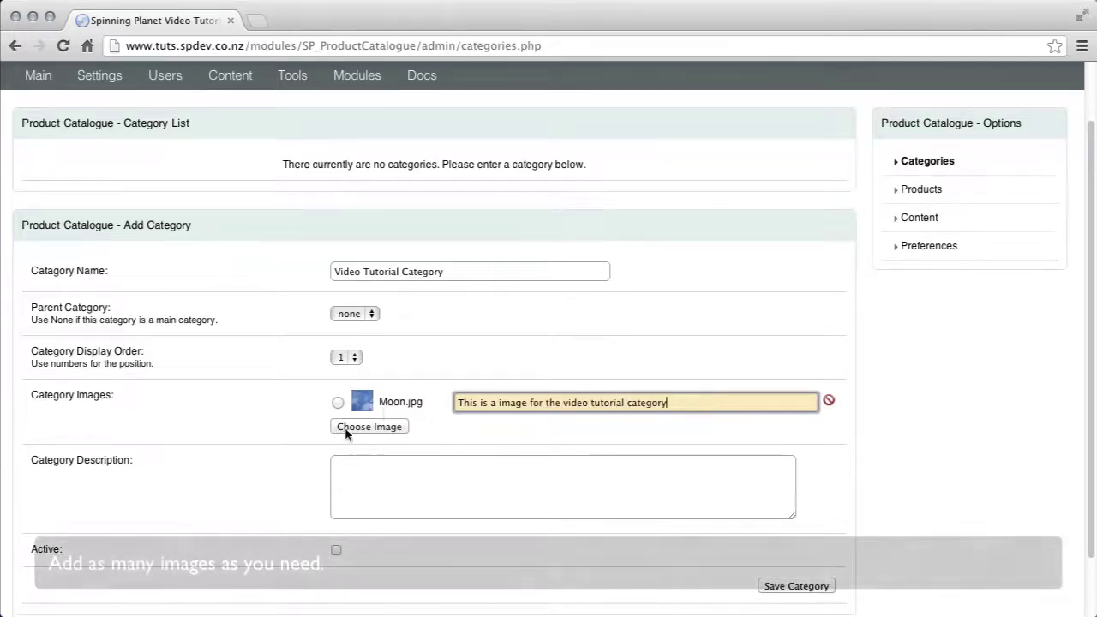
- Add Beach.jpg as a second category image described 'second Image'
click(368, 429)
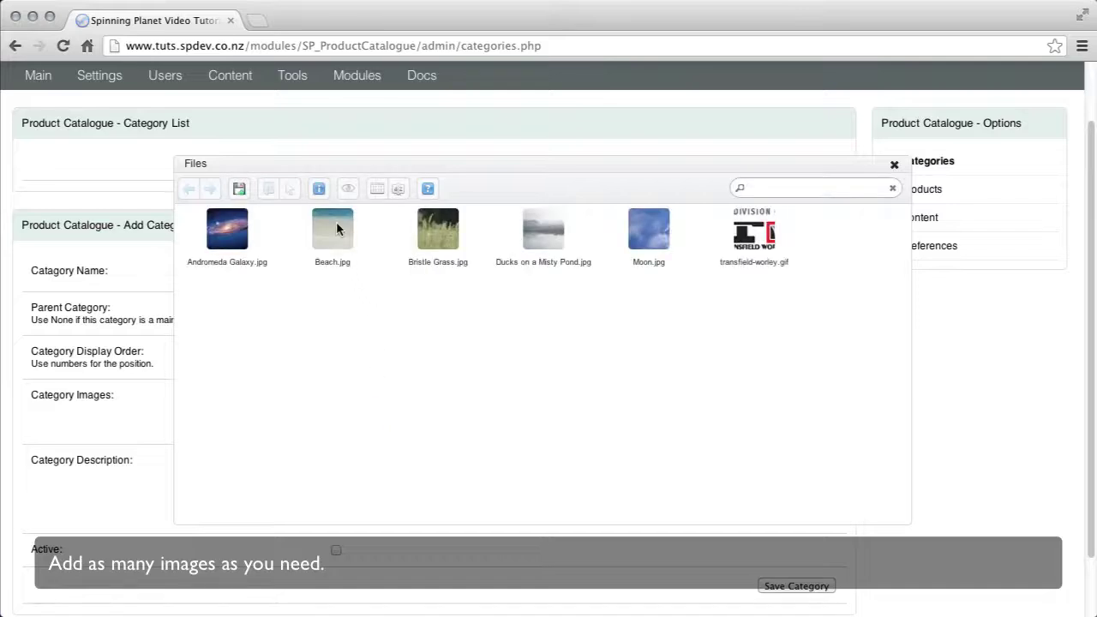
double_click(334, 225)
click(473, 429)
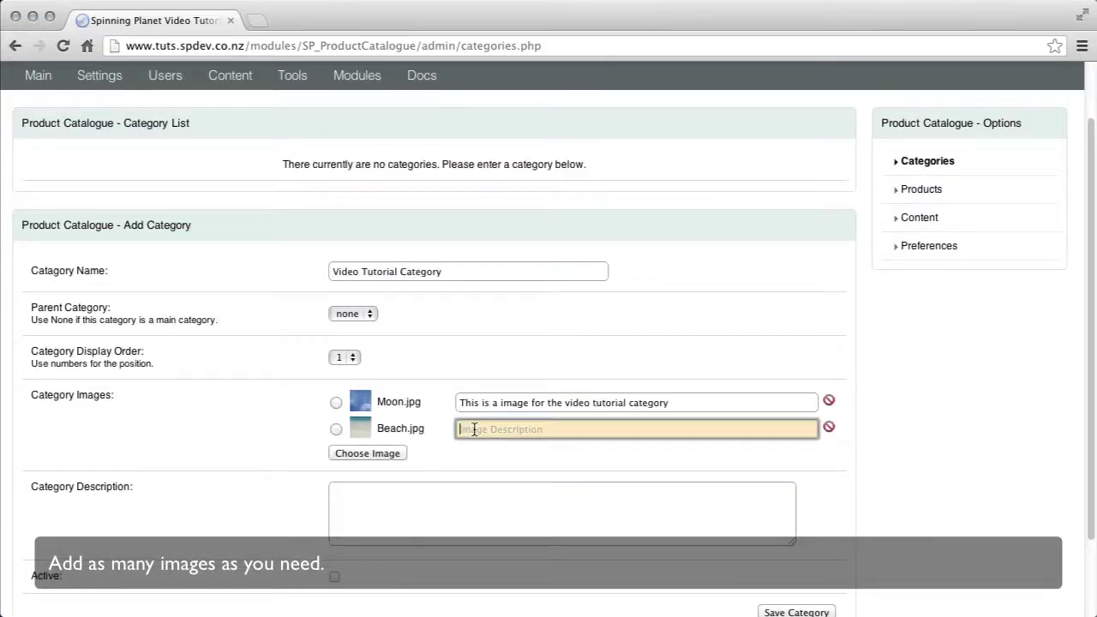
text(second Image)
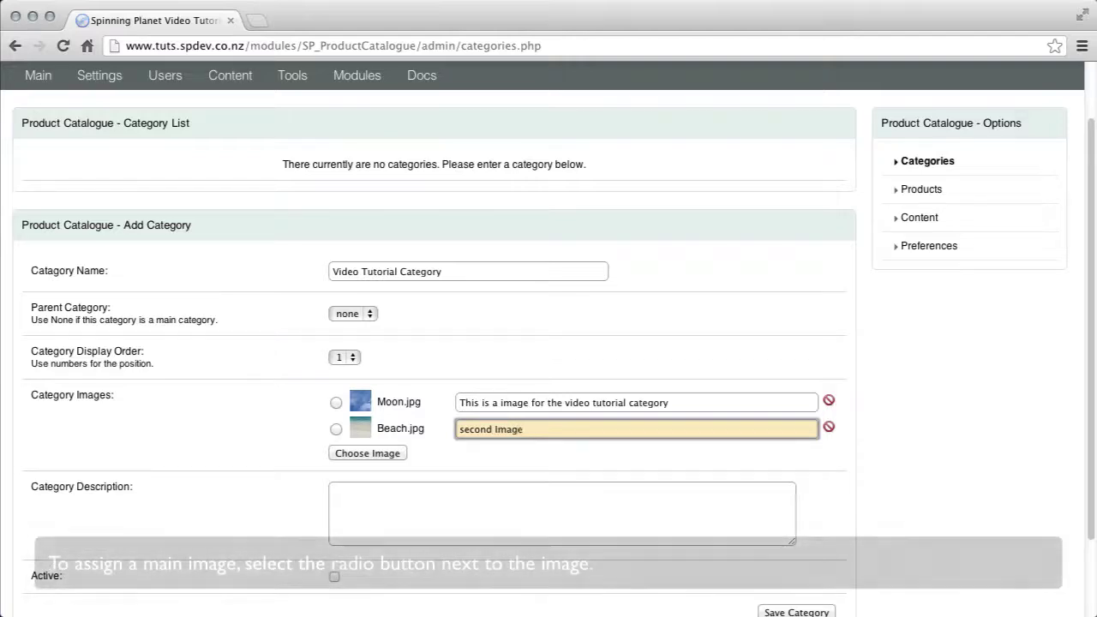
click(234, 457)
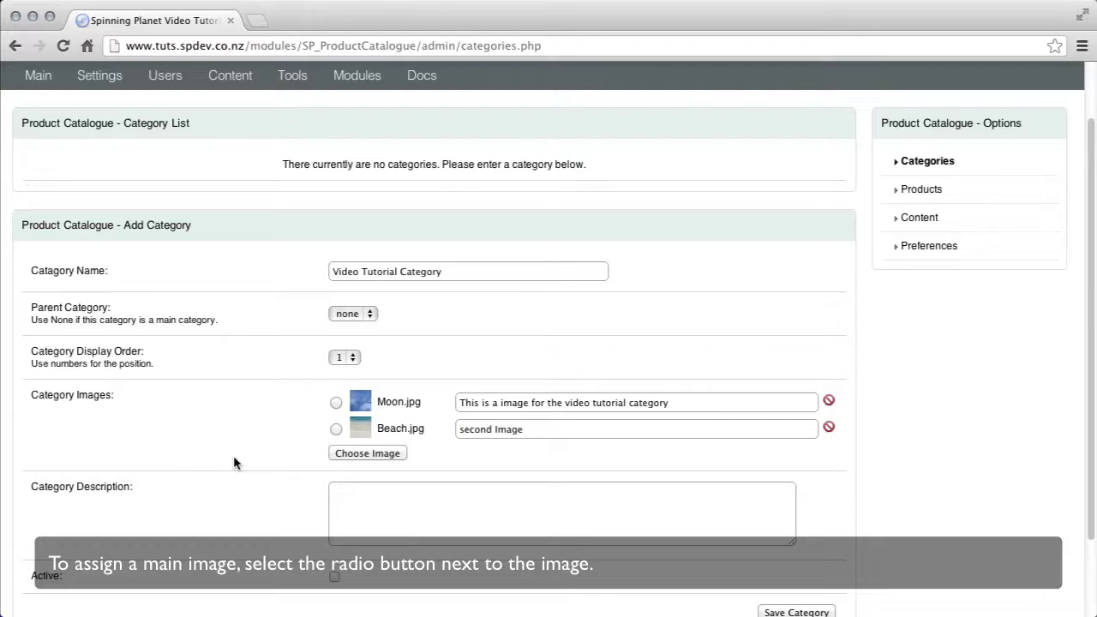
- Enter the description 'Place a description about the category here...' and tick Active
scroll(404, 443, down, 2)
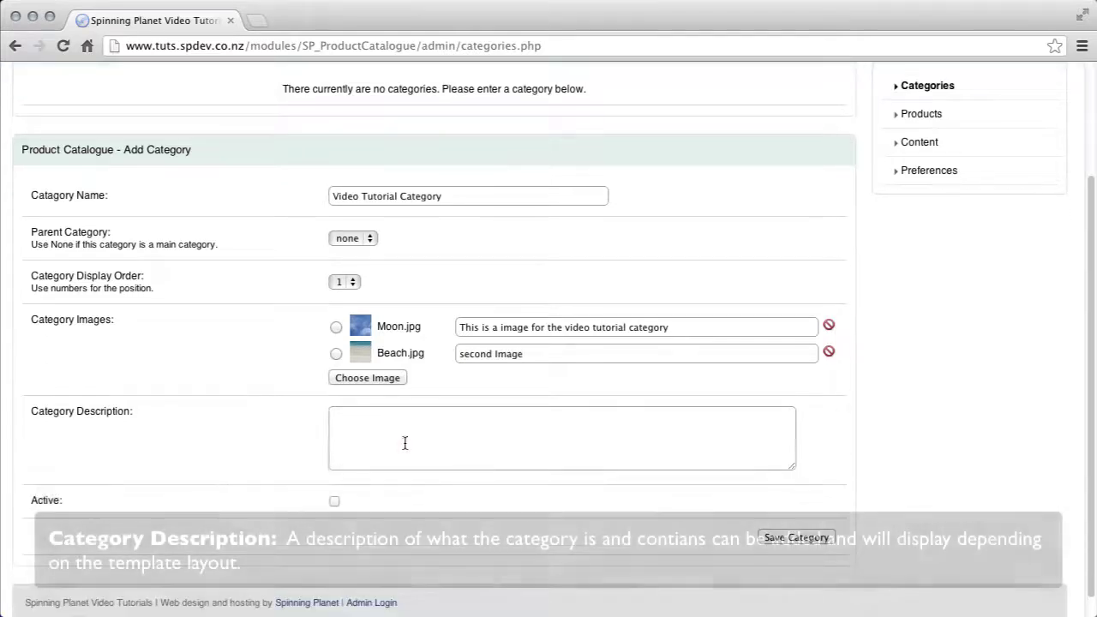
click(404, 443)
text(Place a)
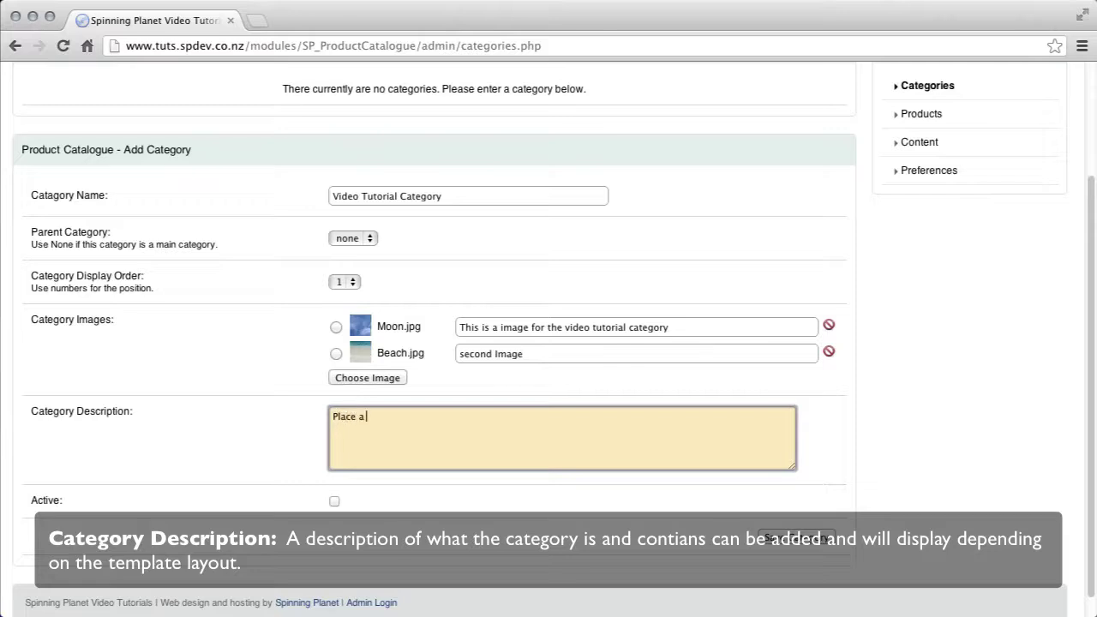
text( description)
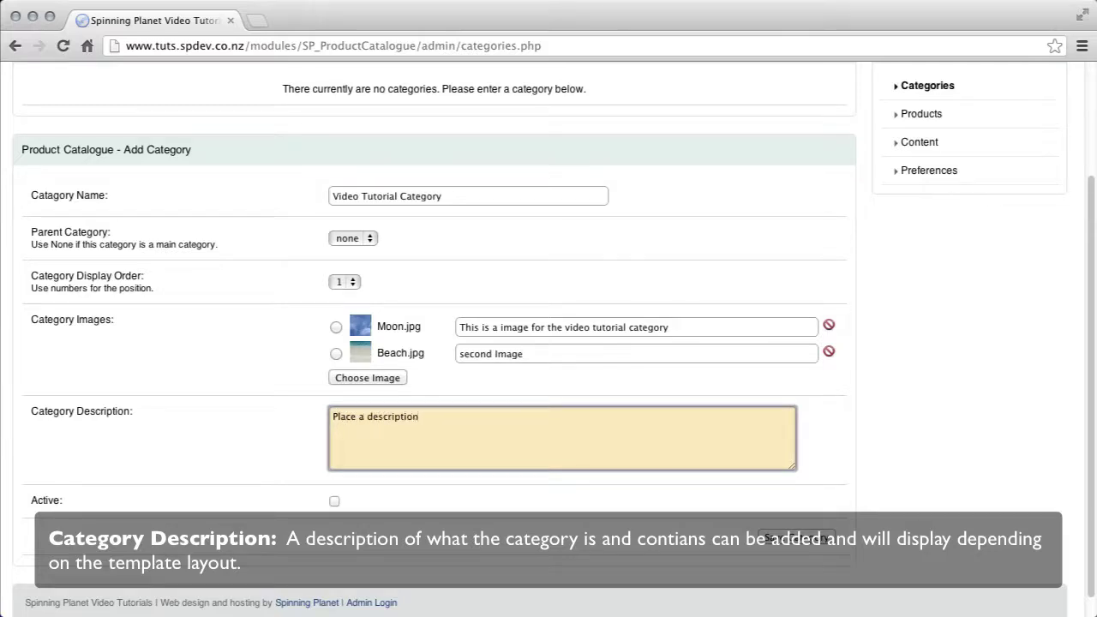
text( about the category here...)
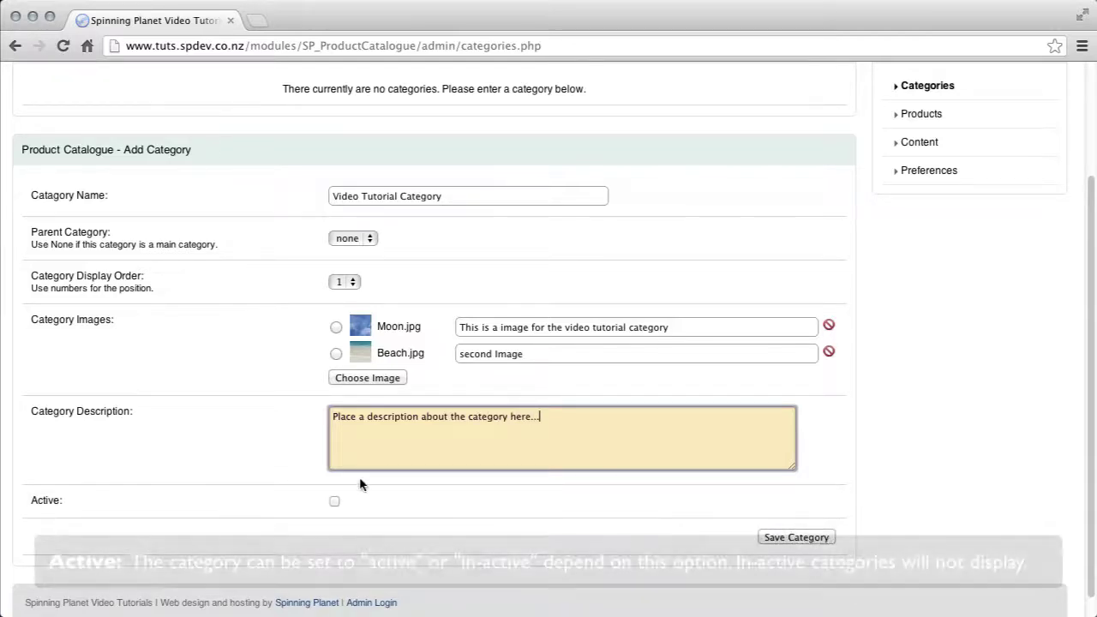
click(334, 502)
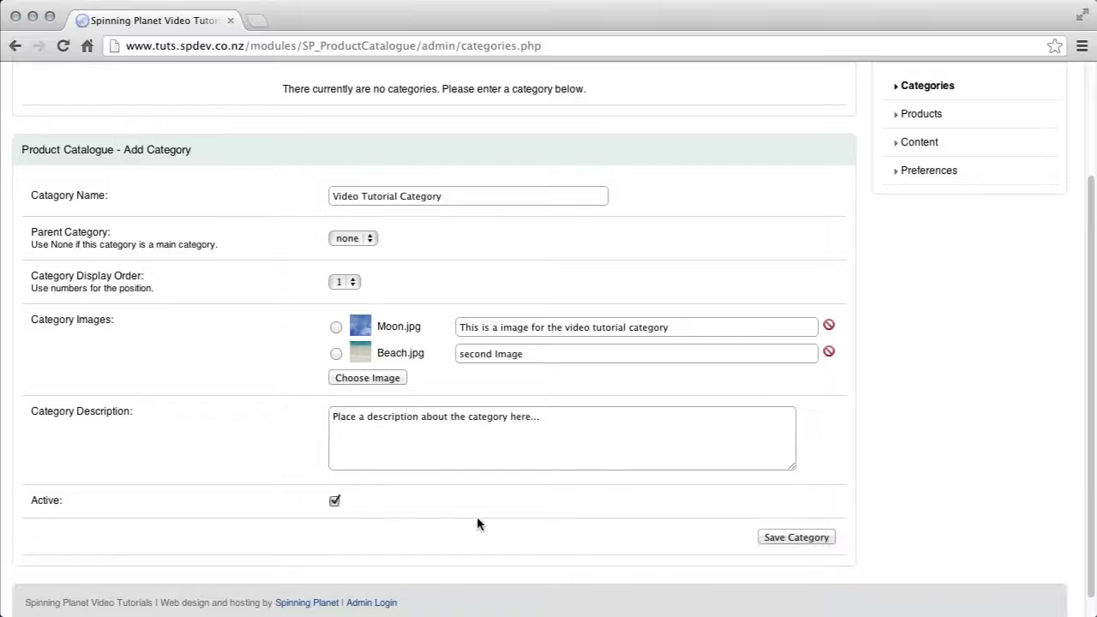
- Save Video Tutorial Category and start 'Sub category' under it with display order 1
click(793, 538)
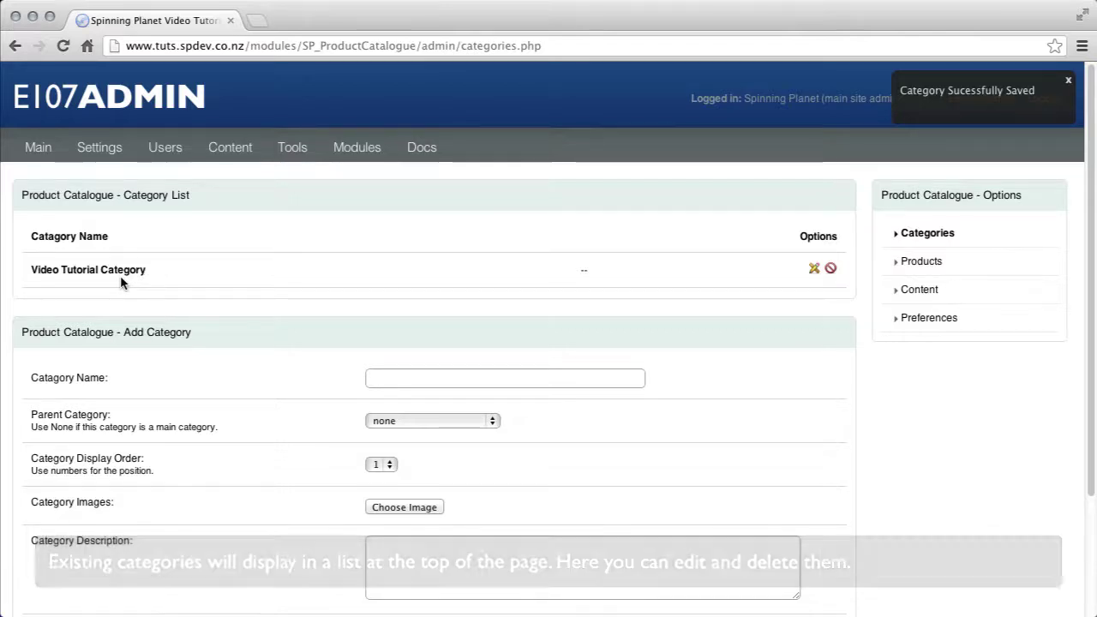
click(391, 375)
text(Sub category)
click(433, 420)
click(458, 431)
scroll(328, 437, down, 2)
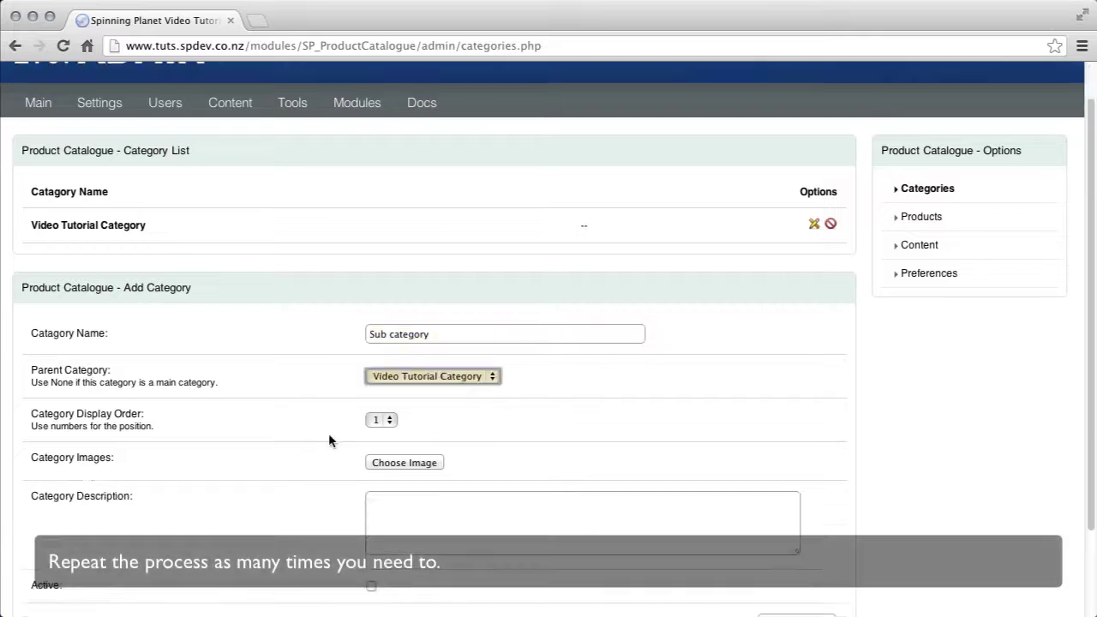
click(380, 413)
click(377, 412)
- Attach the Andromeda Galaxy picture captioned 'Image for category'
click(404, 456)
double_click(240, 250)
click(524, 386)
text(Image for category)
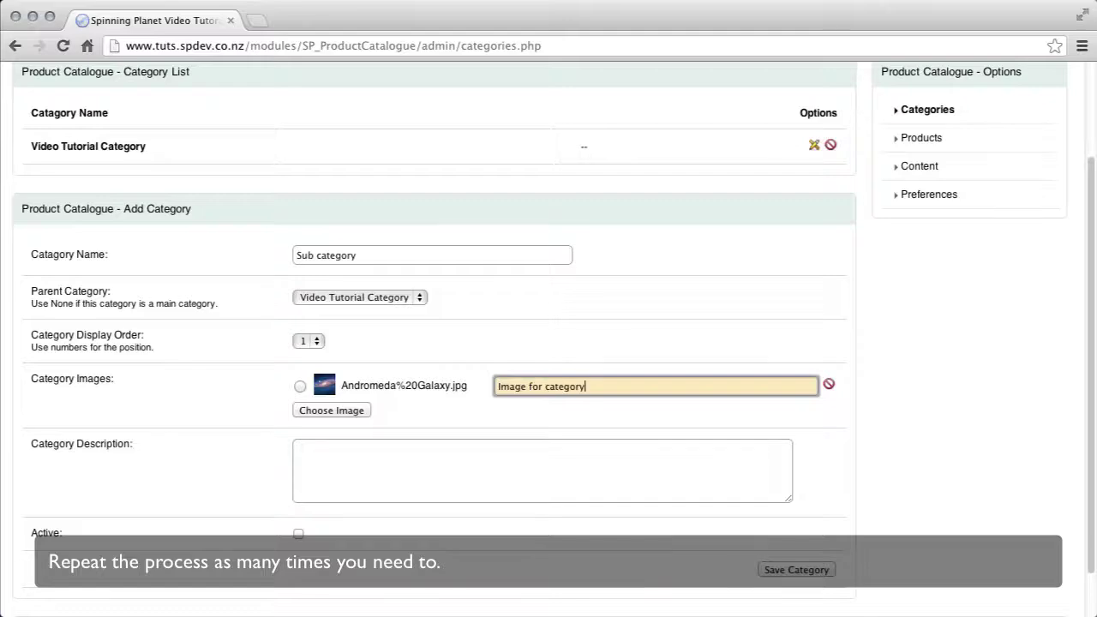
- Describe it as 'Sub Category description' and go to the Products page
scroll(353, 383, down, 1)
click(312, 401)
text(Categ)
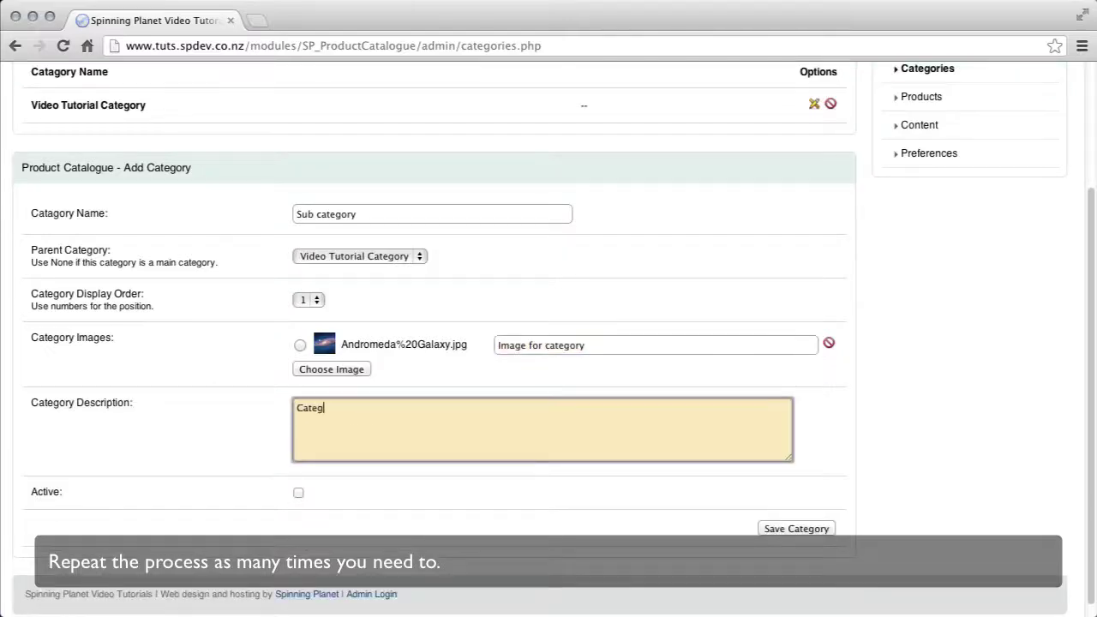
key(BackSpace)
key(BackSpace)
key(BackSpace)
key(BackSpace)
key(BackSpace)
text(Sub Category description)
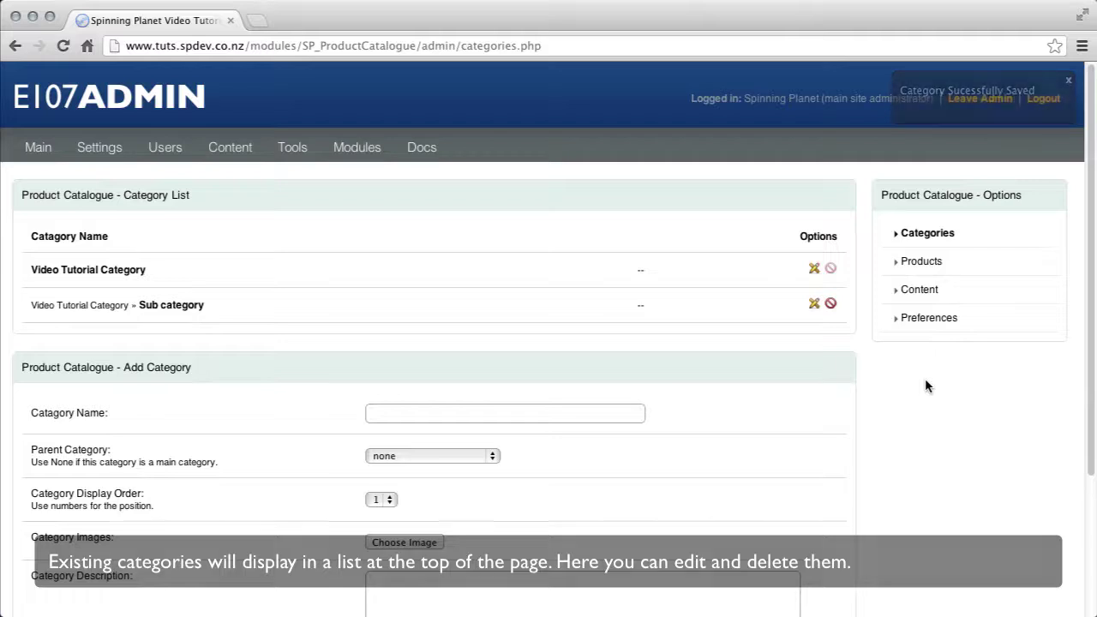
click(920, 264)
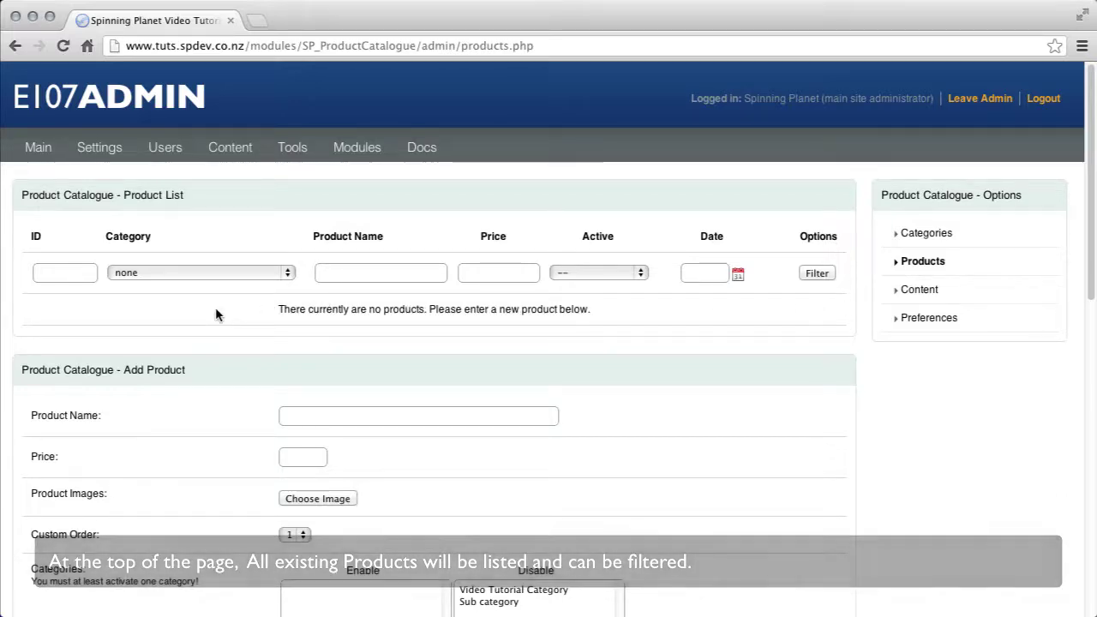
scroll(215, 313, down, 2)
scroll(216, 313, down, 5)
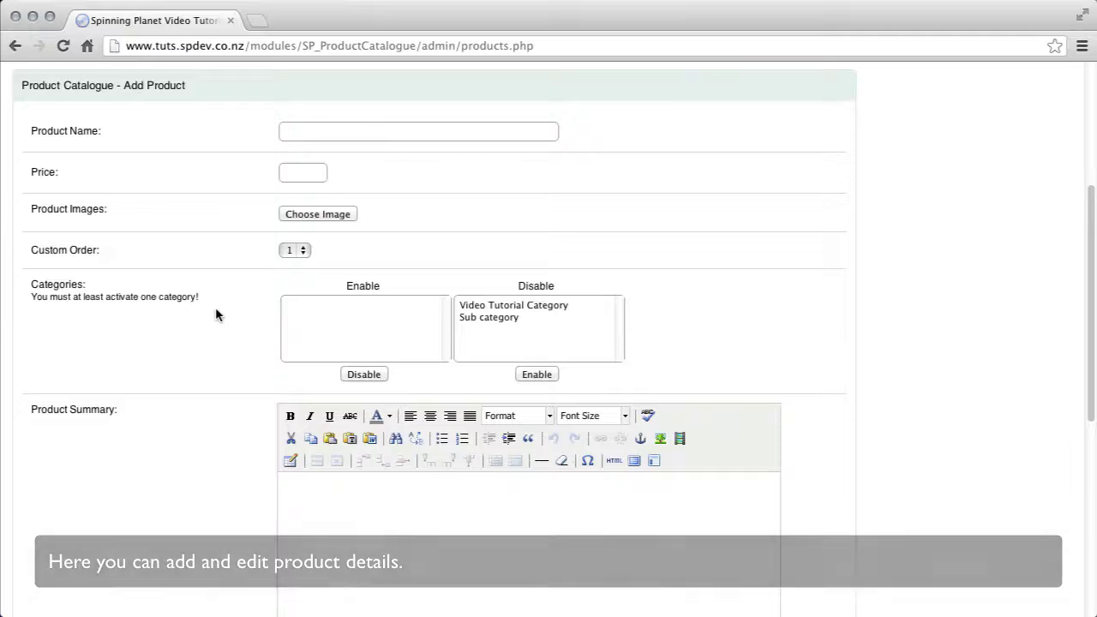
- Enter product name 'Video Tutorial Product' and price 123.00
click(317, 133)
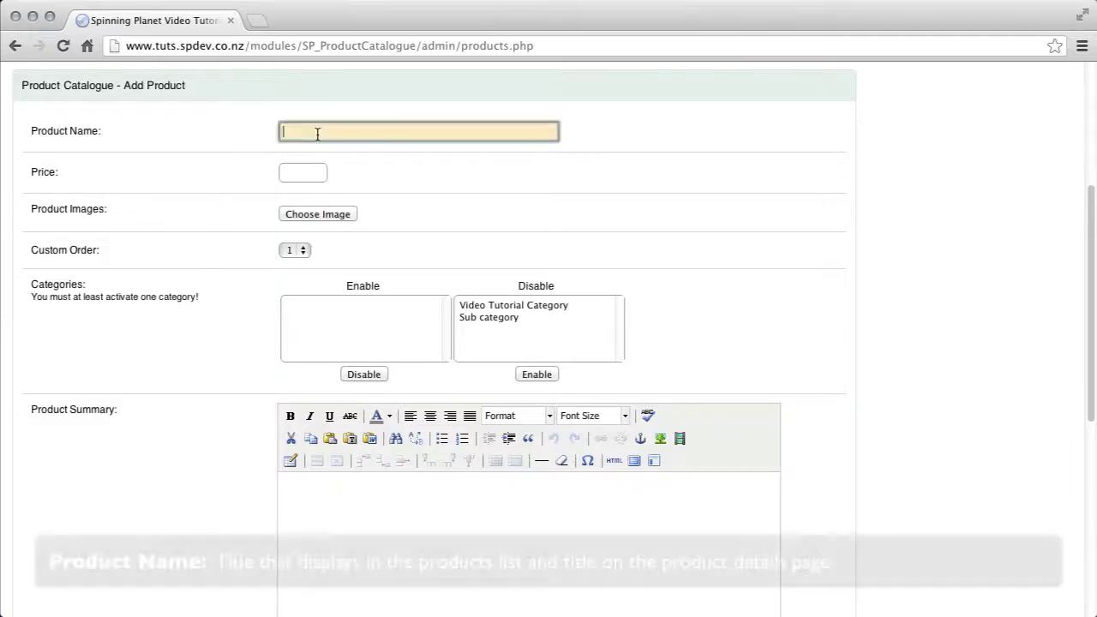
text(Video Tutorial)
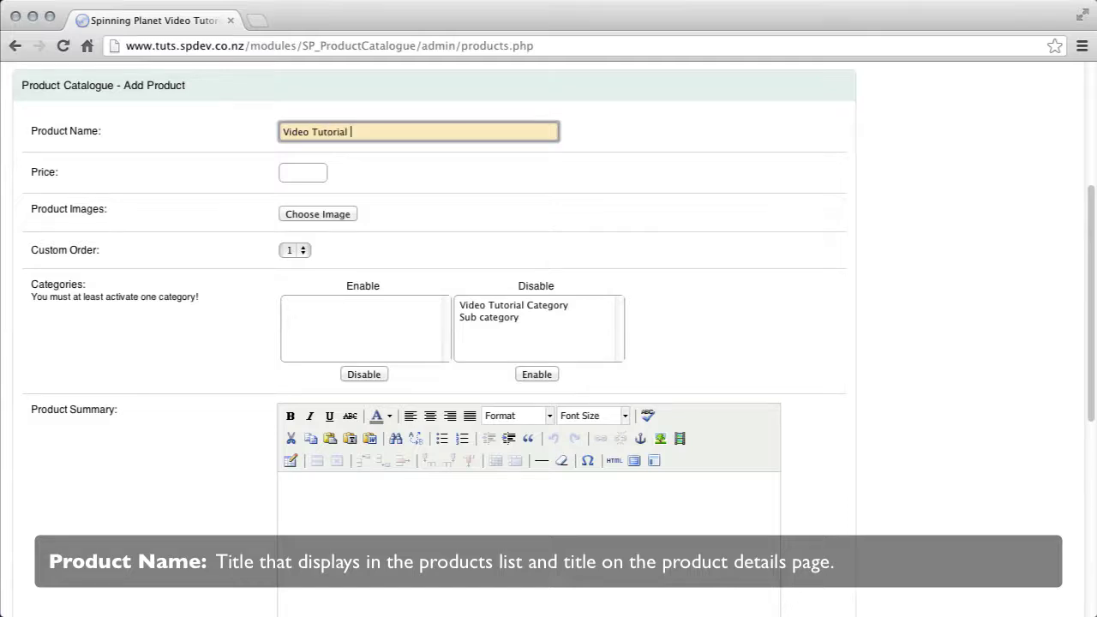
text( Product)
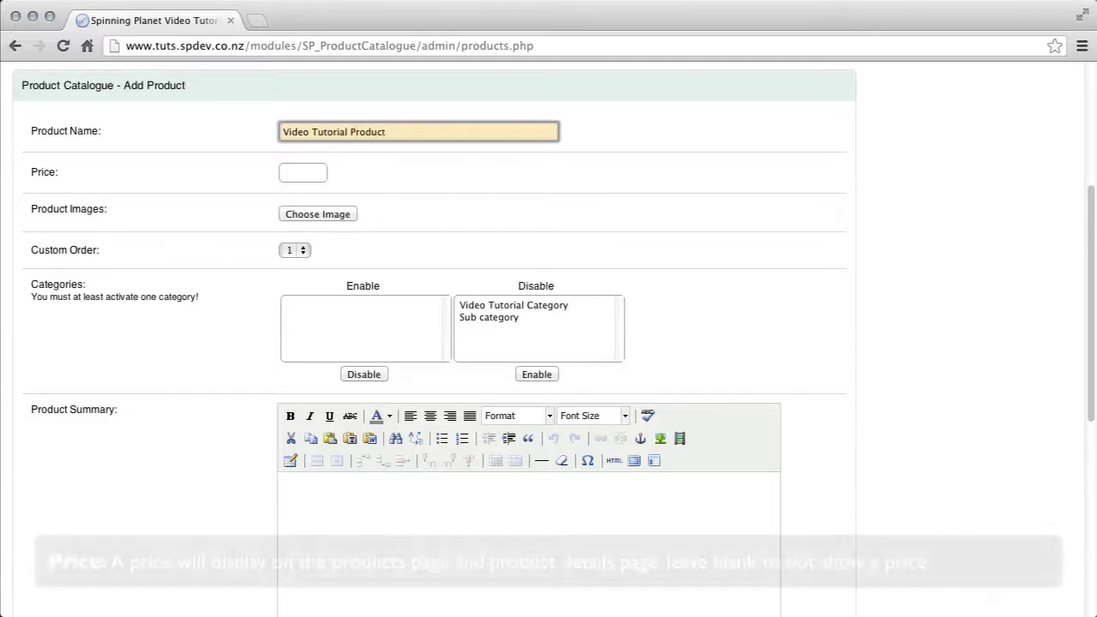
key(Tab)
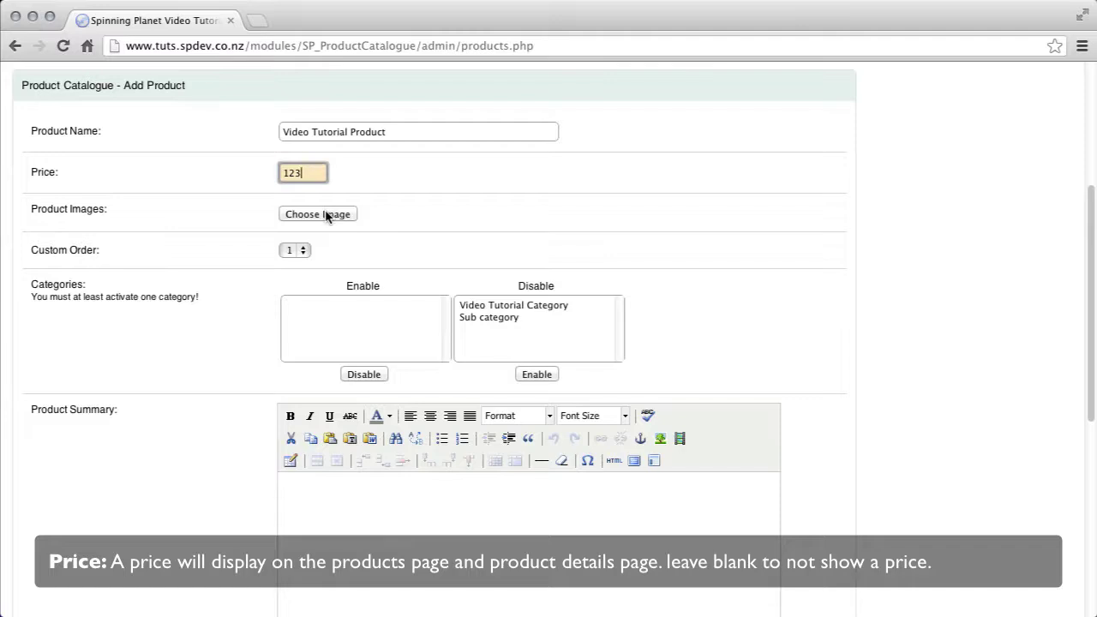
text(.00)
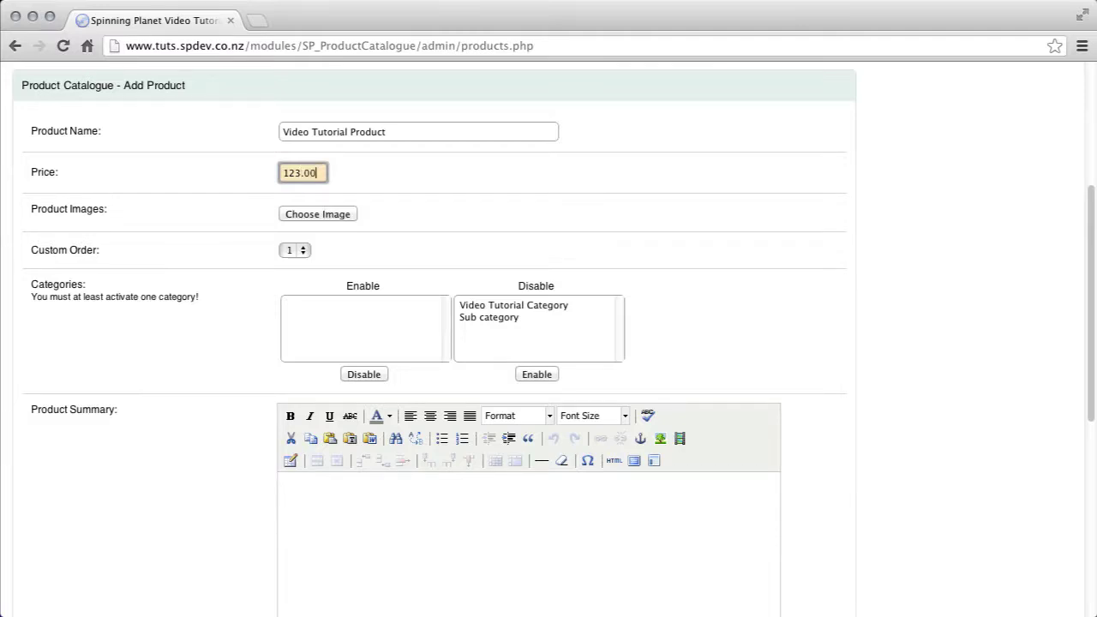
click(326, 215)
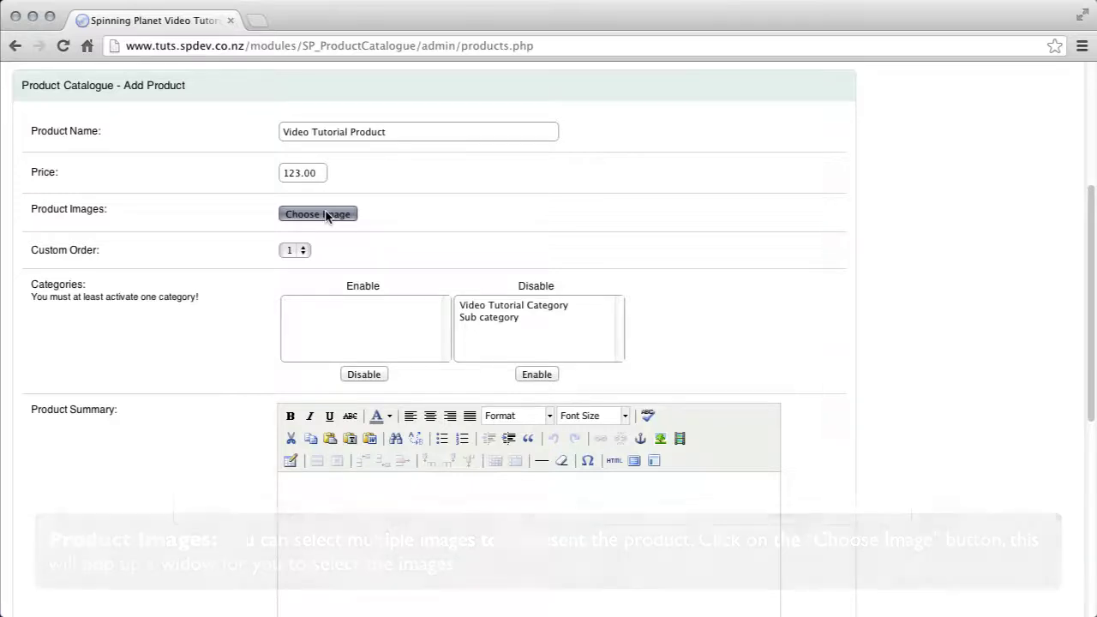
- Upload the four flower JPGs, Red Bells through Pink Forest, and attach Pink Lotus Flower.jpg
click(325, 214)
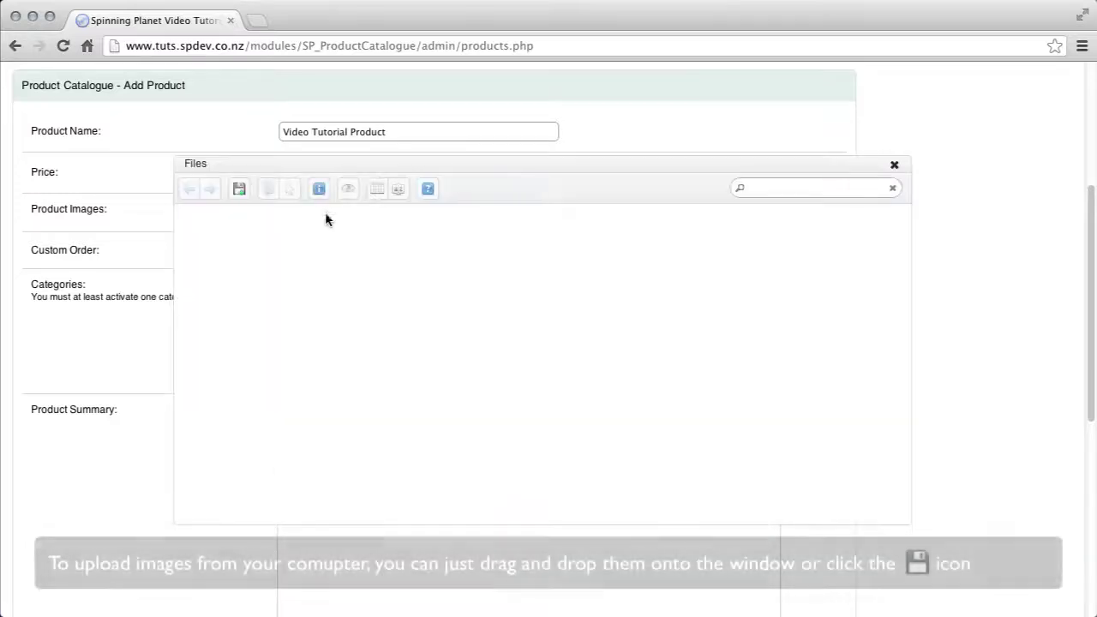
click(240, 190)
scroll(712, 254, down, 2)
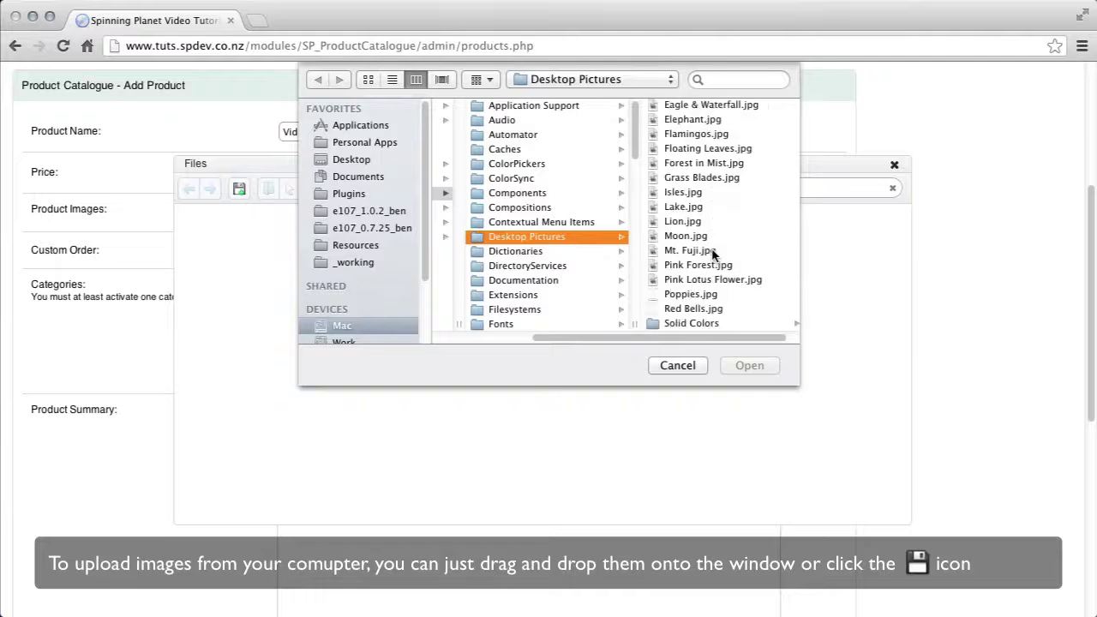
click(686, 308)
shift+click(673, 265)
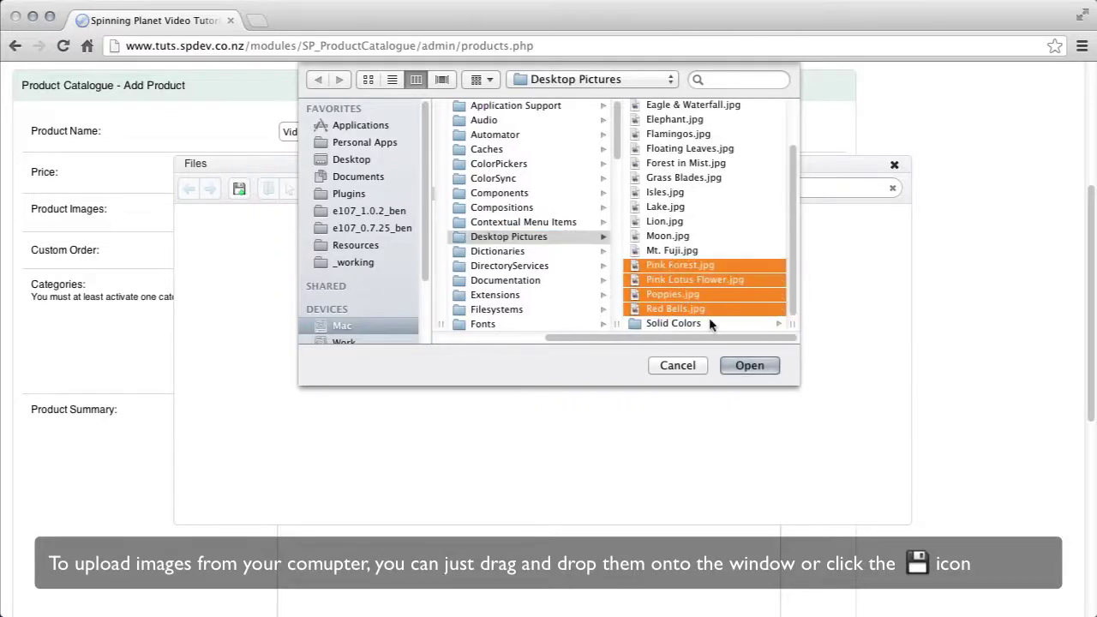
click(750, 365)
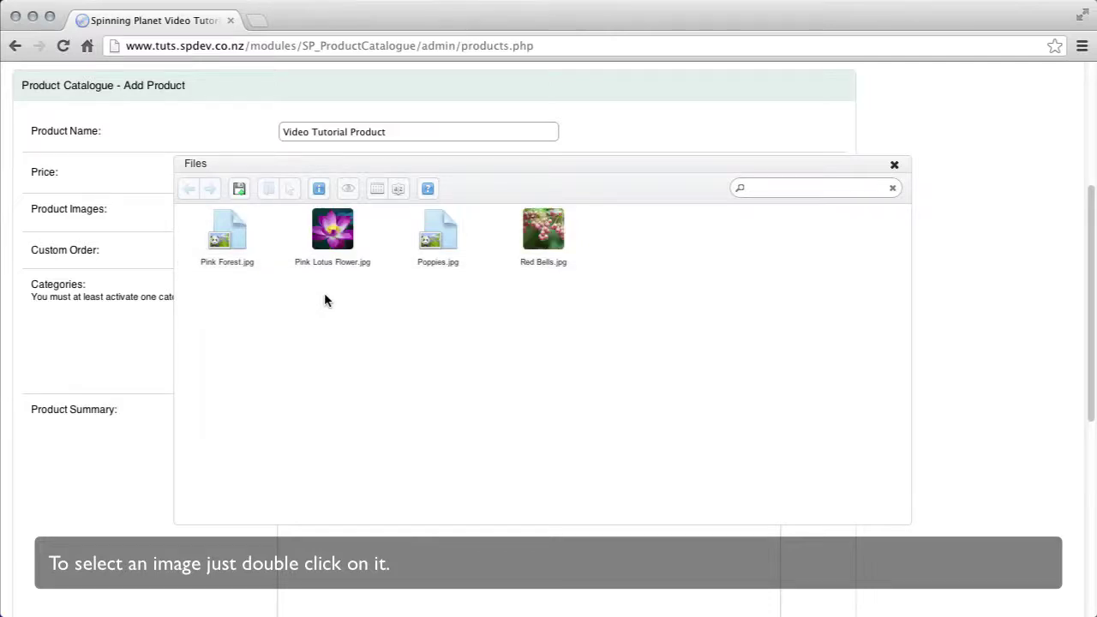
click(332, 229)
double_click(328, 228)
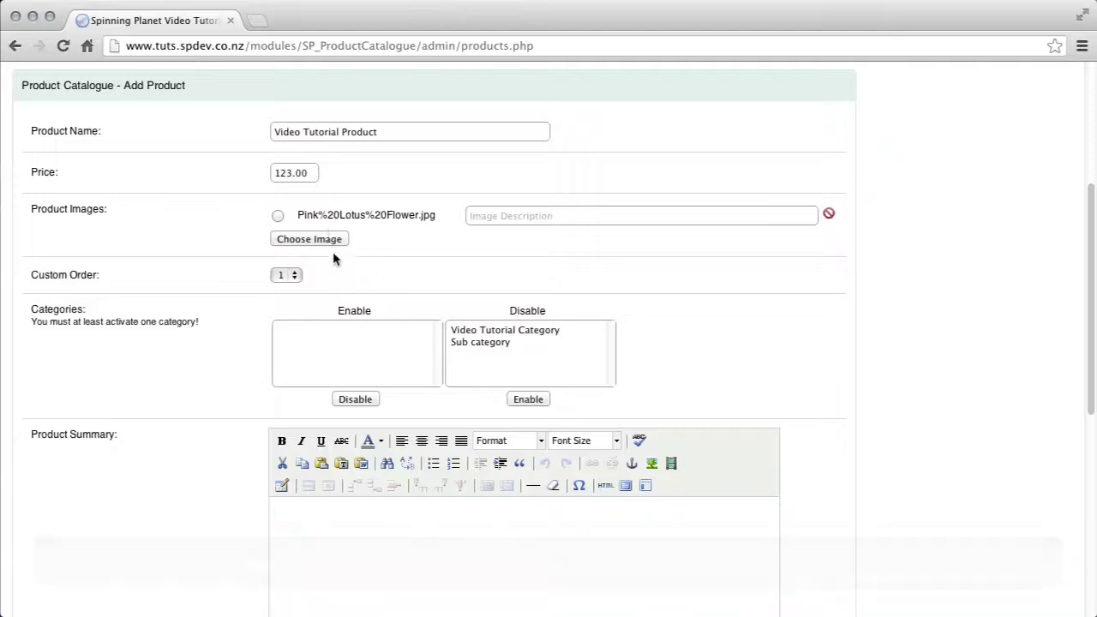
- Caption the lotus image 'Product Image' and add Poppies.jpg captioned 'Product Image 2'
click(529, 219)
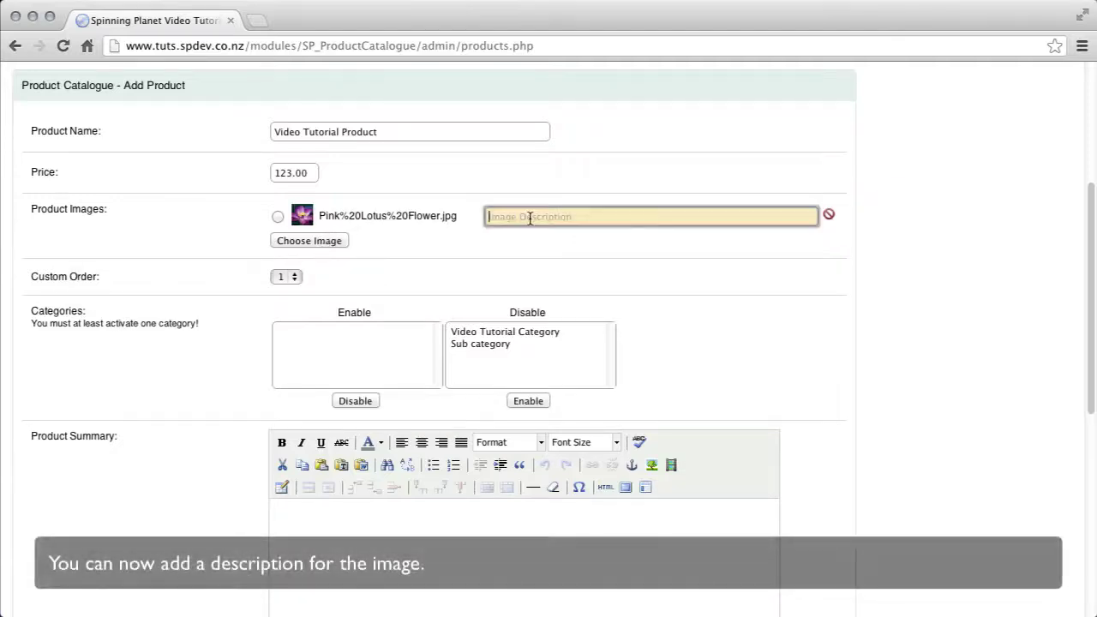
text(Product Im)
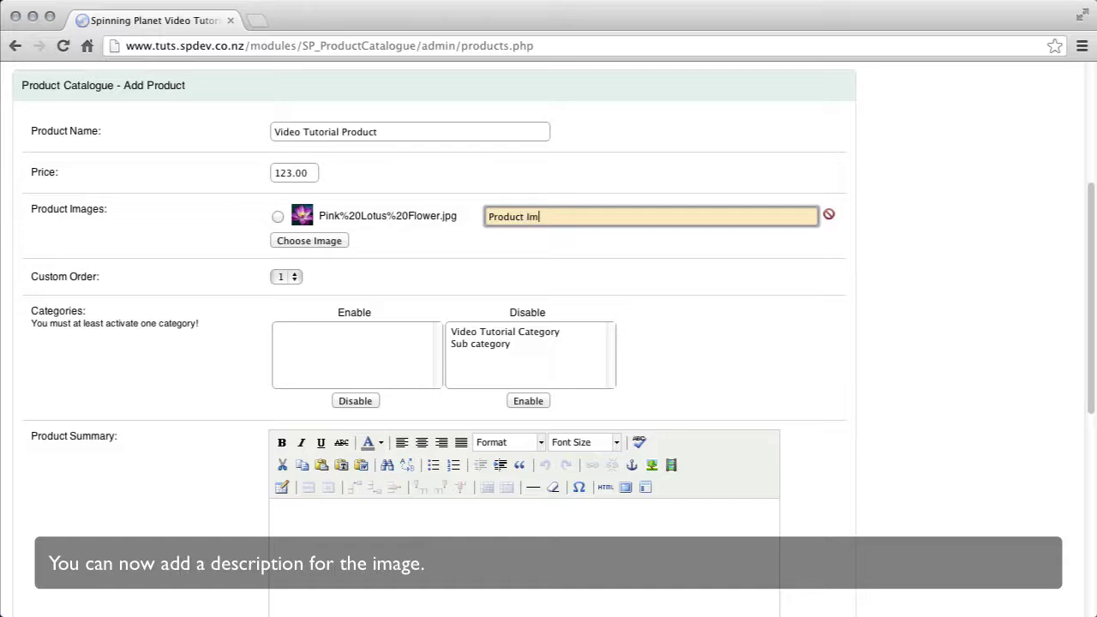
text(age)
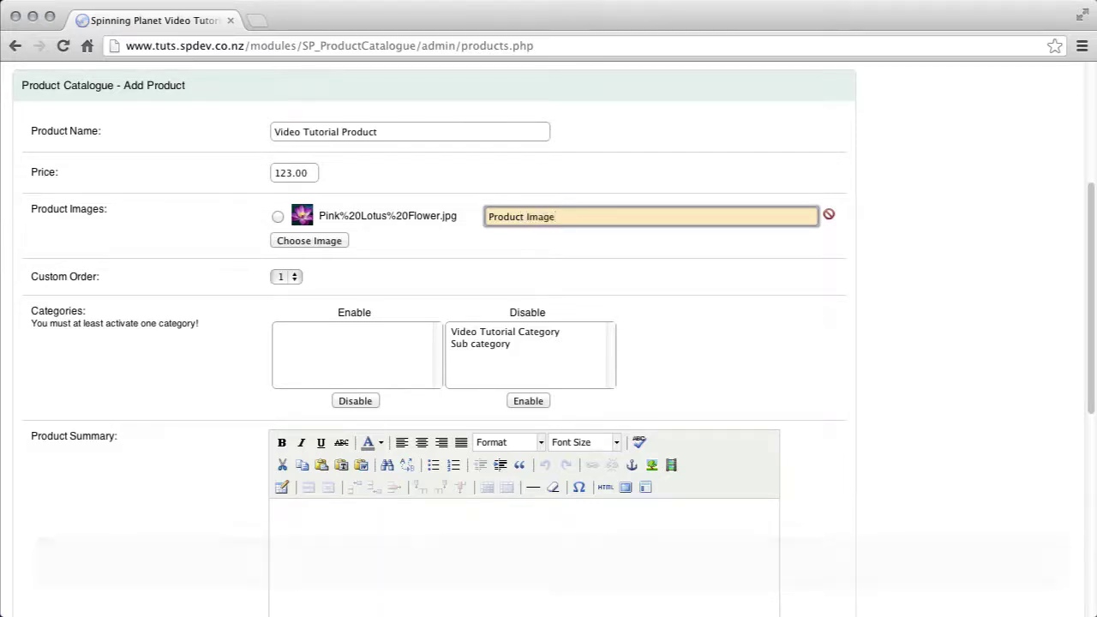
click(324, 241)
double_click(439, 231)
click(545, 244)
text(Product Image 2)
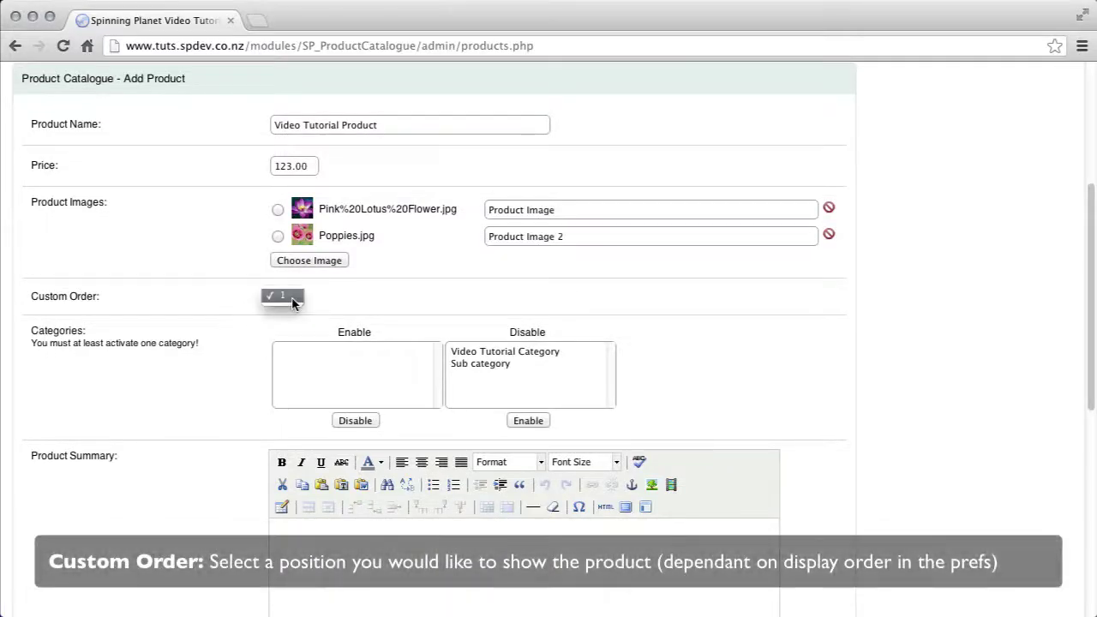
- Keep custom order 1 and assign the product to Sub category
click(343, 297)
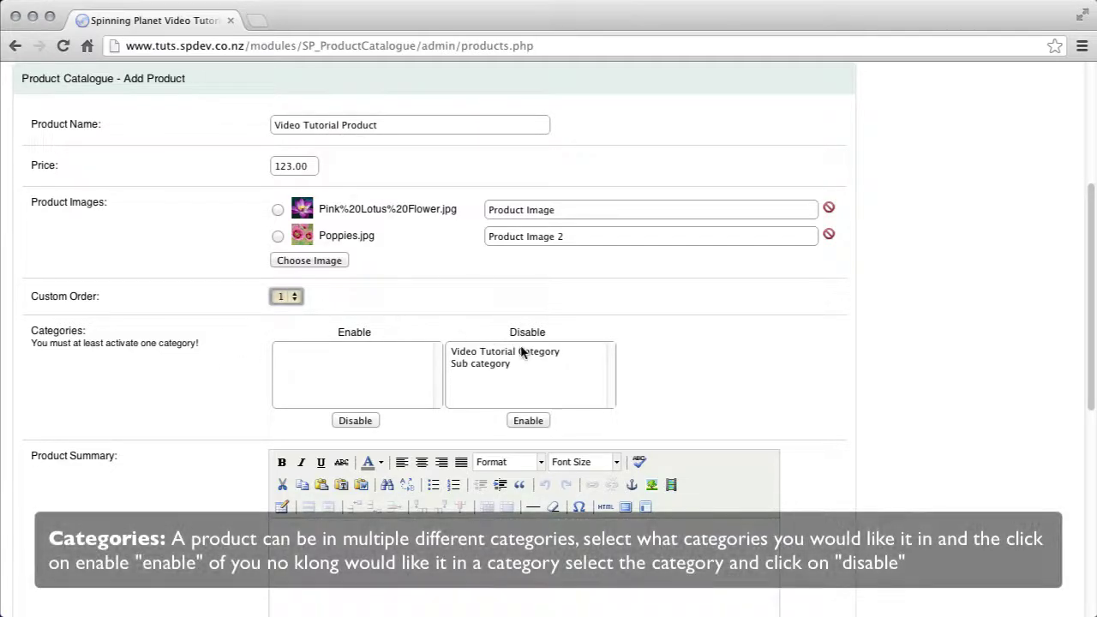
click(522, 353)
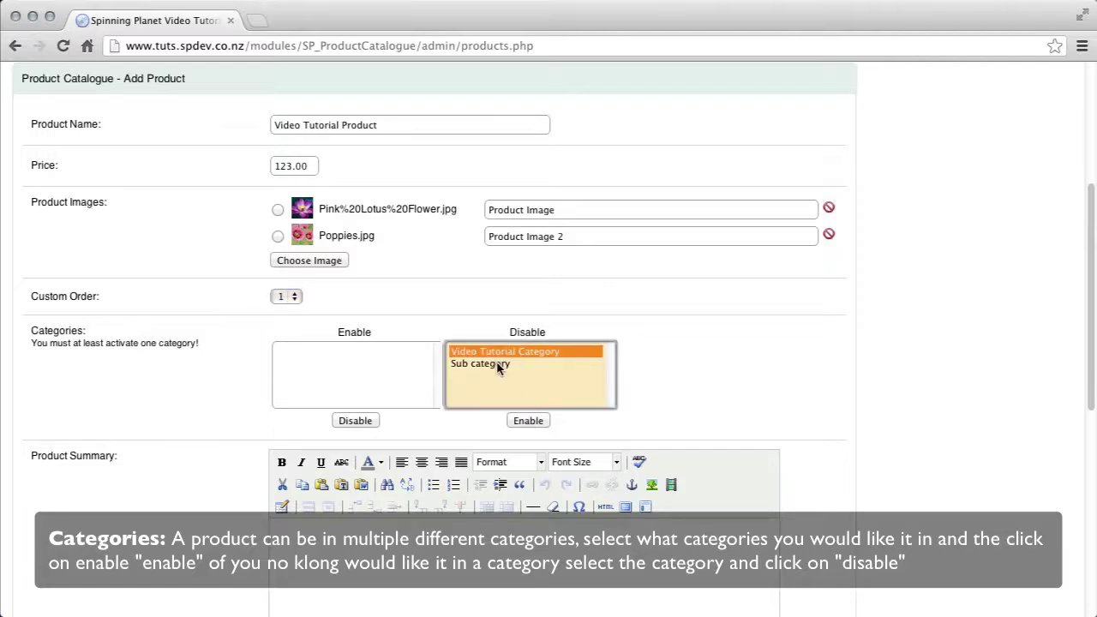
click(498, 365)
click(527, 419)
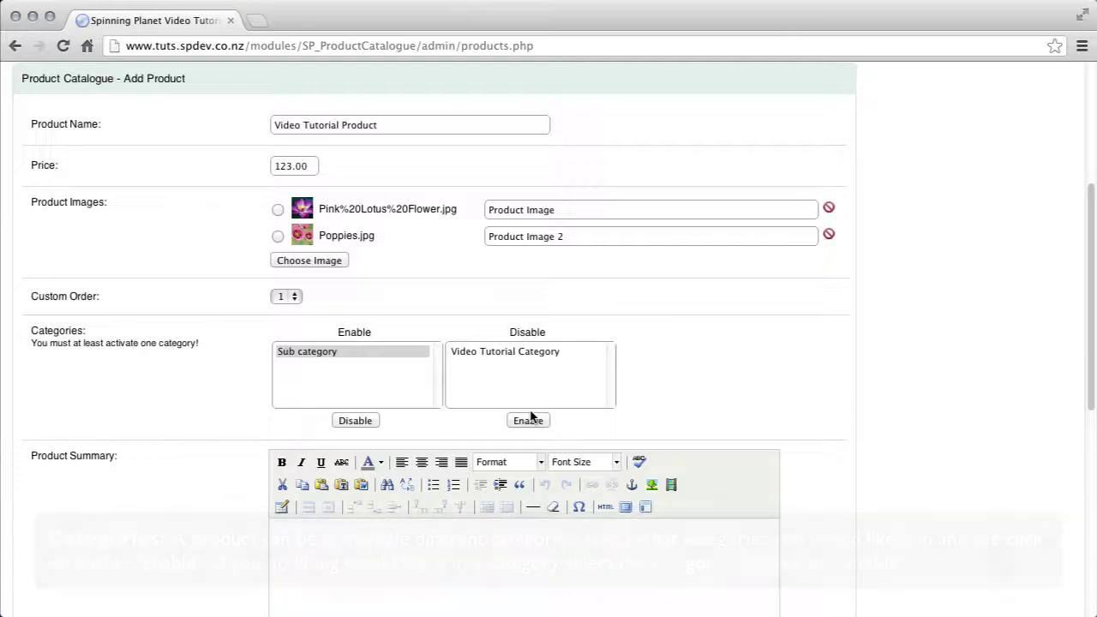
- Enter placeholder summary and full description text, and tick Active
scroll(258, 420, down, 3)
click(312, 429)
text(Place)
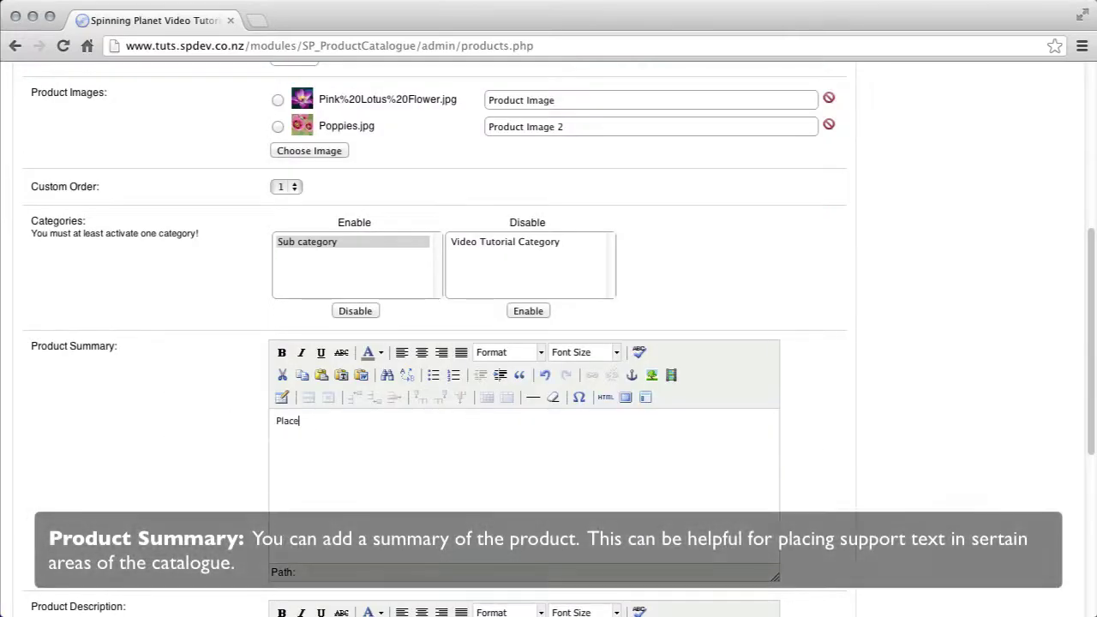
text( a summary of the product here...)
scroll(199, 444, down, 5)
click(355, 465)
text(Place a full description of the p)
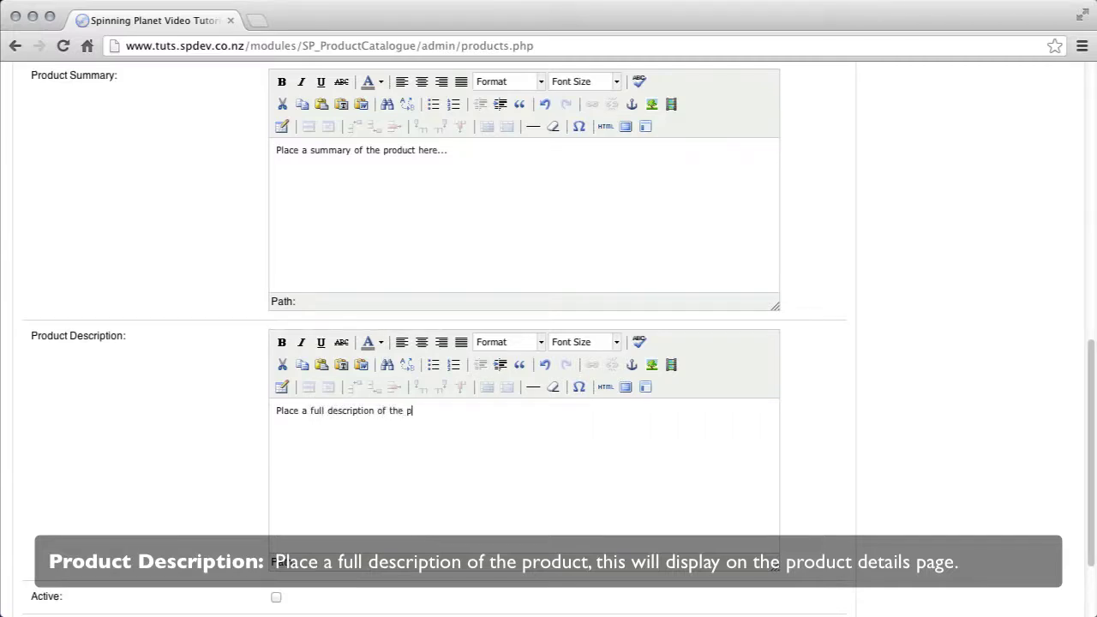
text(roduct here...)
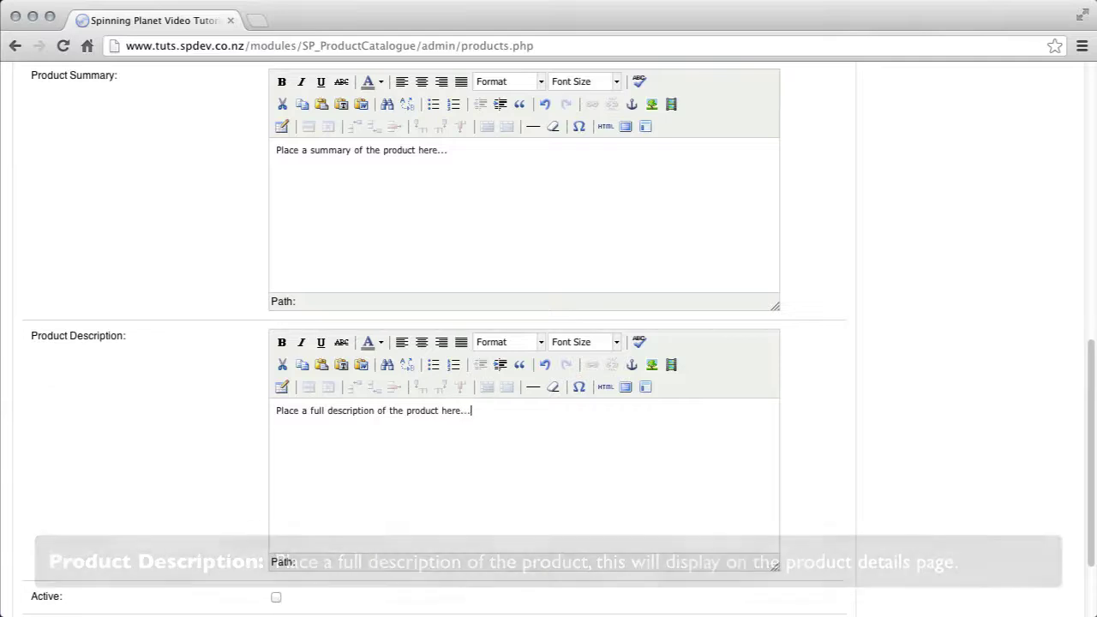
scroll(283, 476, down, 1)
scroll(284, 476, down, 3)
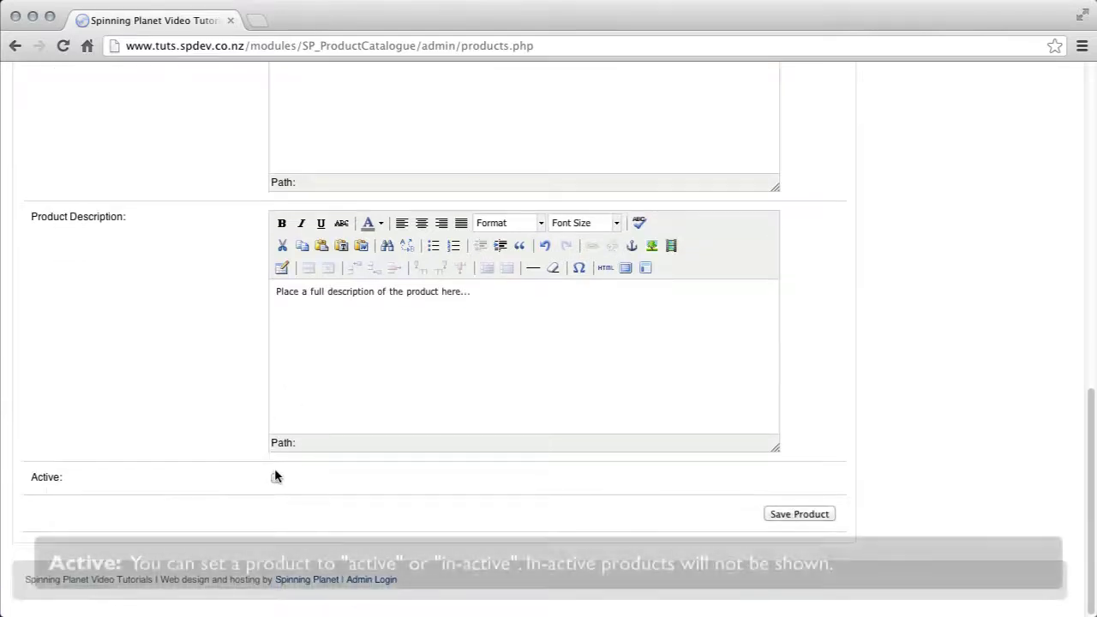
click(276, 478)
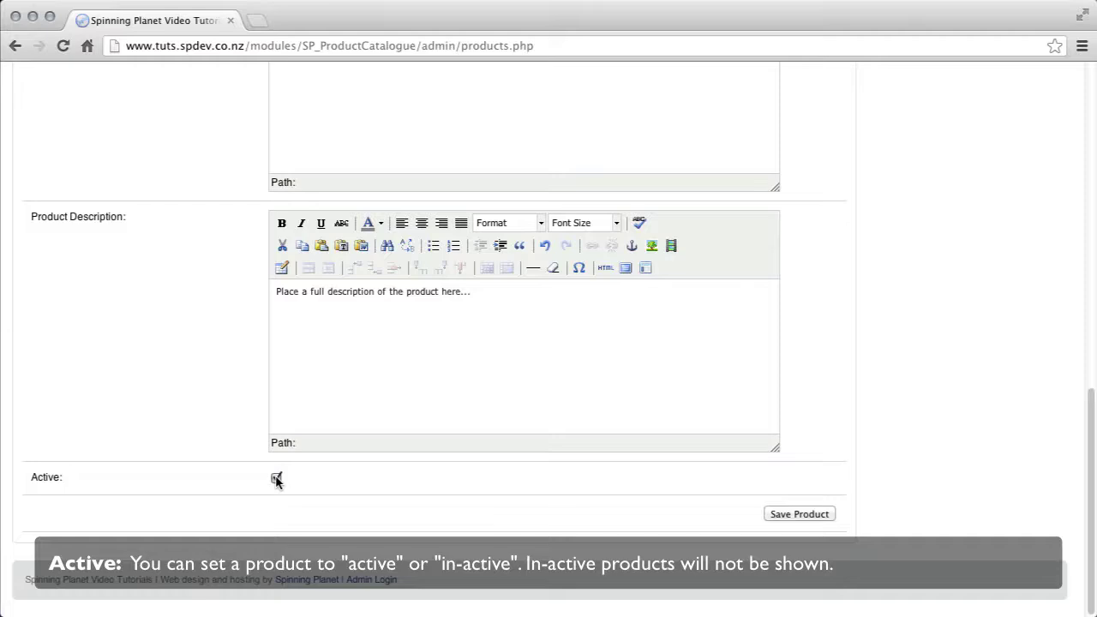
- Save the first product and start a second named 'second Product' priced 321.00
click(782, 517)
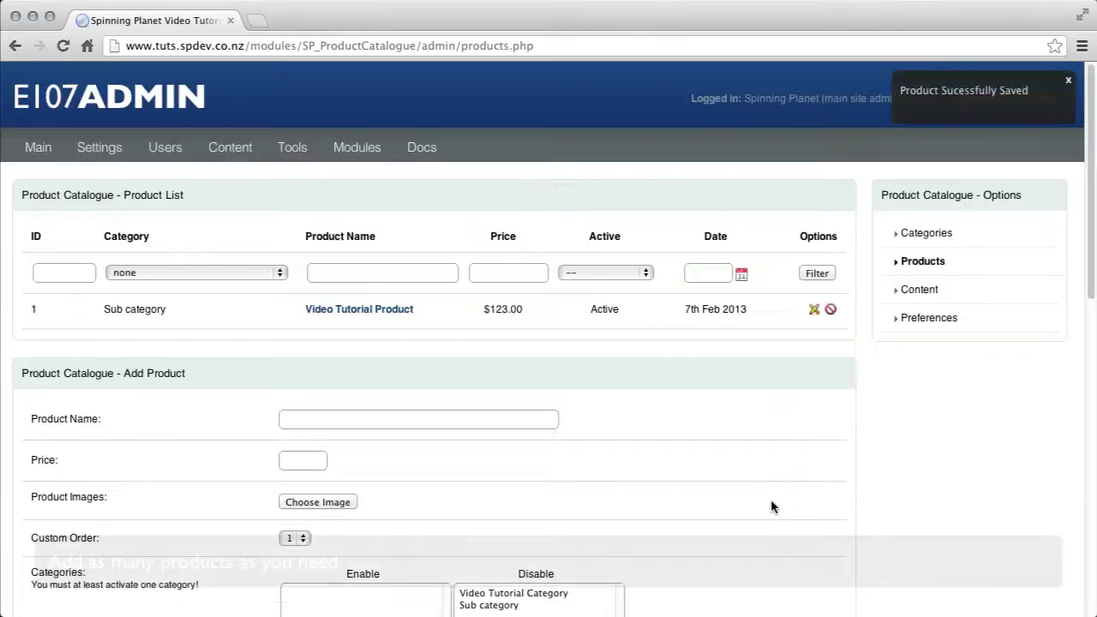
scroll(710, 436, down, 1)
click(342, 384)
text(second Product)
key(Tab)
text(321.00)
- Add Red Bells.jpg and Pink Forest.jpg as product images
click(317, 467)
double_click(524, 228)
click(323, 492)
double_click(218, 228)
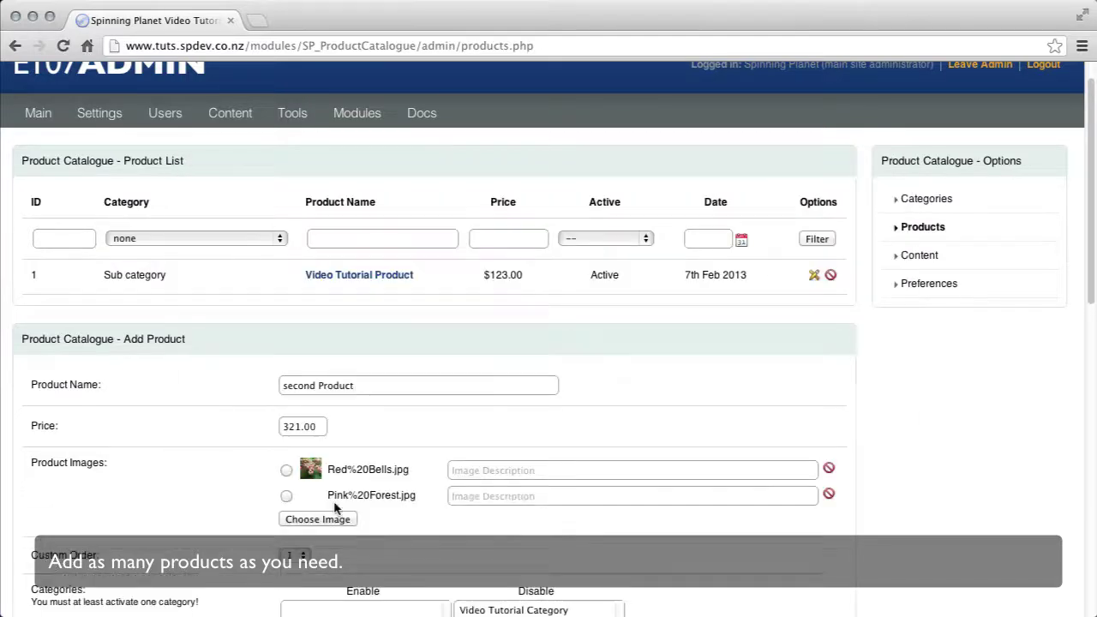
- Caption both images with the suggested Product Image descriptions, each edited with a 2
click(480, 469)
text(Pr)
click(484, 487)
click(486, 470)
text(2 Image)
click(480, 496)
text(Pr)
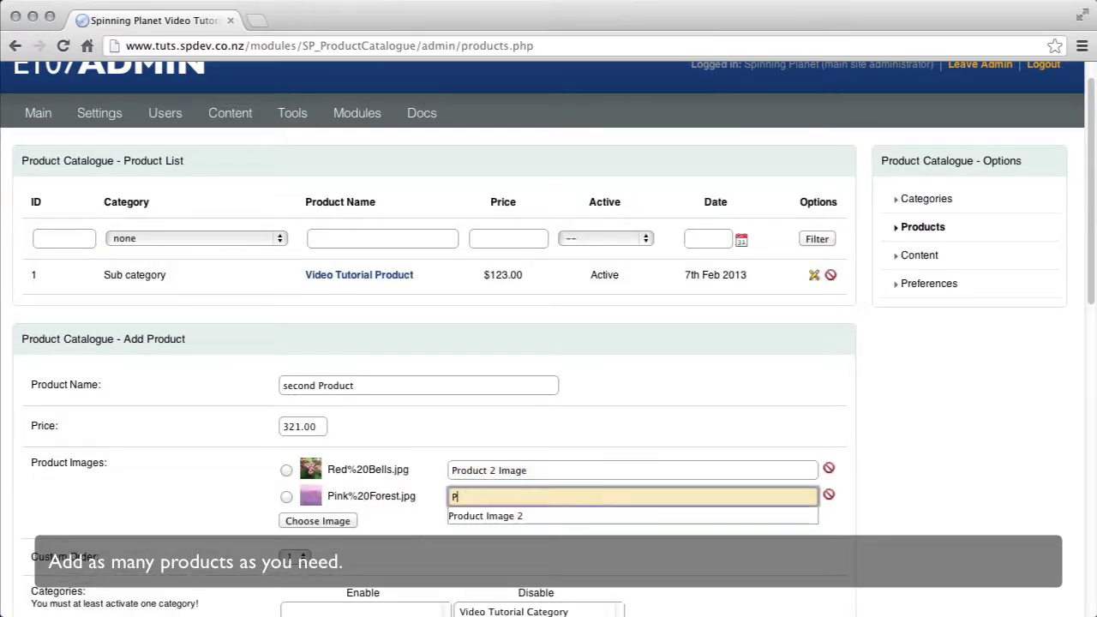
click(485, 515)
click(486, 497)
text(2 Image 2)
- Enable Sub category for the second product
scroll(227, 470, down, 3)
scroll(227, 478, down, 3)
click(488, 396)
click(536, 453)
- Write 'Summary Text' as the summary and begin the description with 'Descriop'
scroll(536, 452, down, 6)
click(340, 394)
text(Summar)
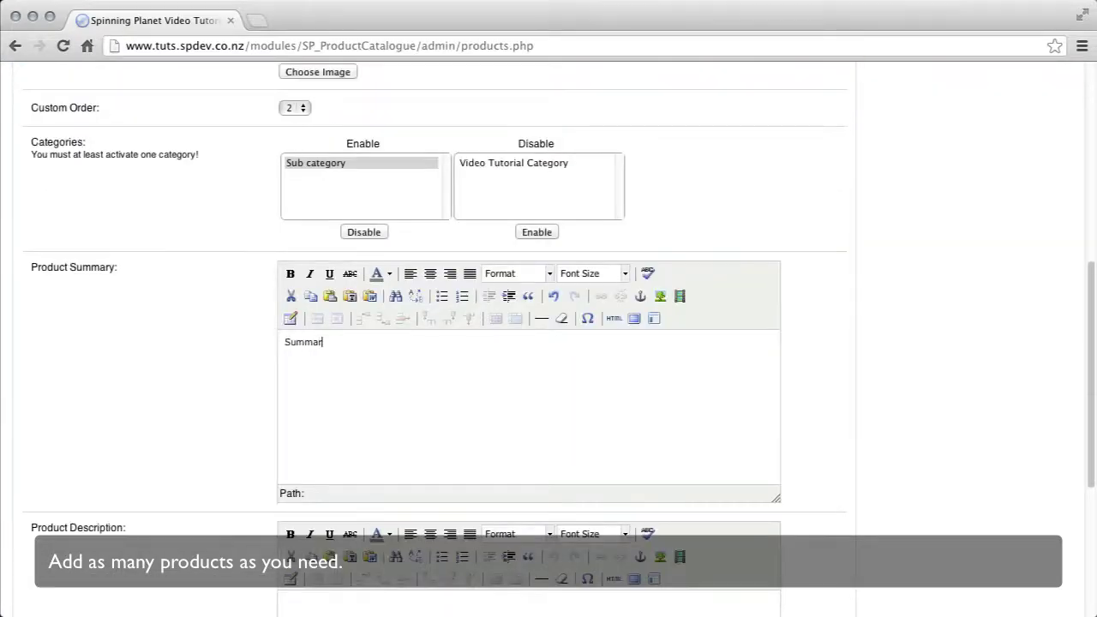
text(y Text)
scroll(335, 394, down, 8)
click(335, 395)
text(Descriop)
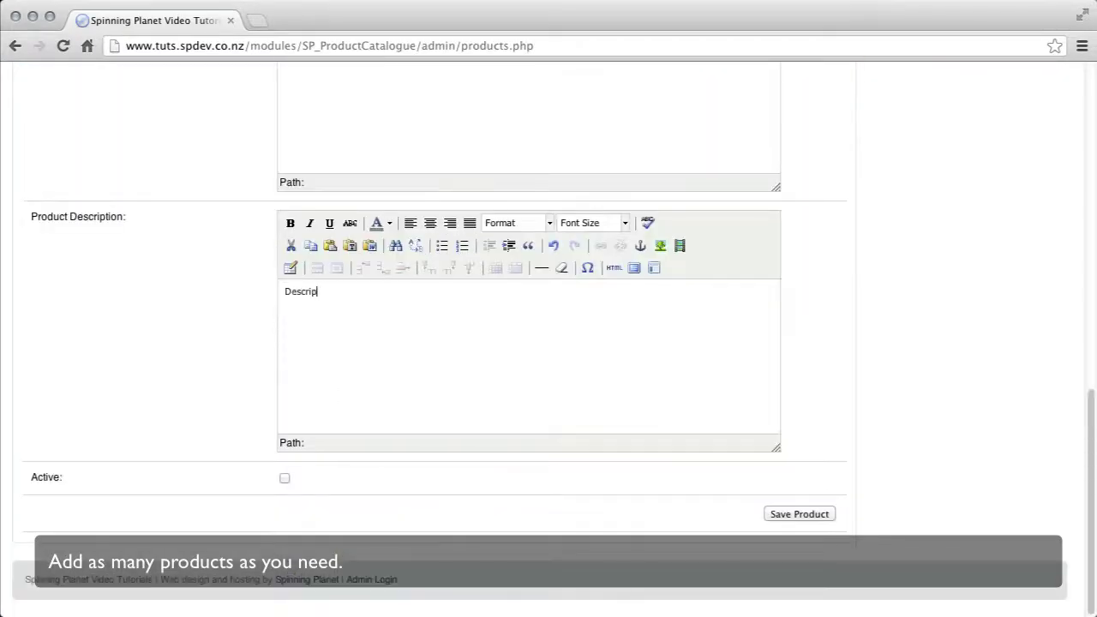
click(286, 480)
click(810, 514)
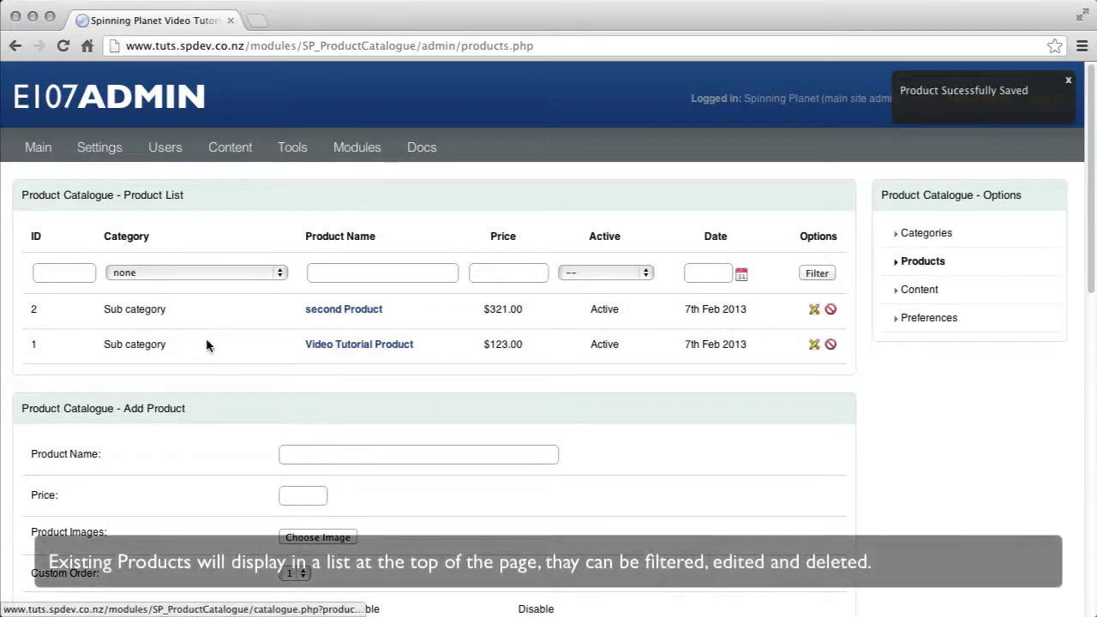
click(342, 273)
text(tutorial)
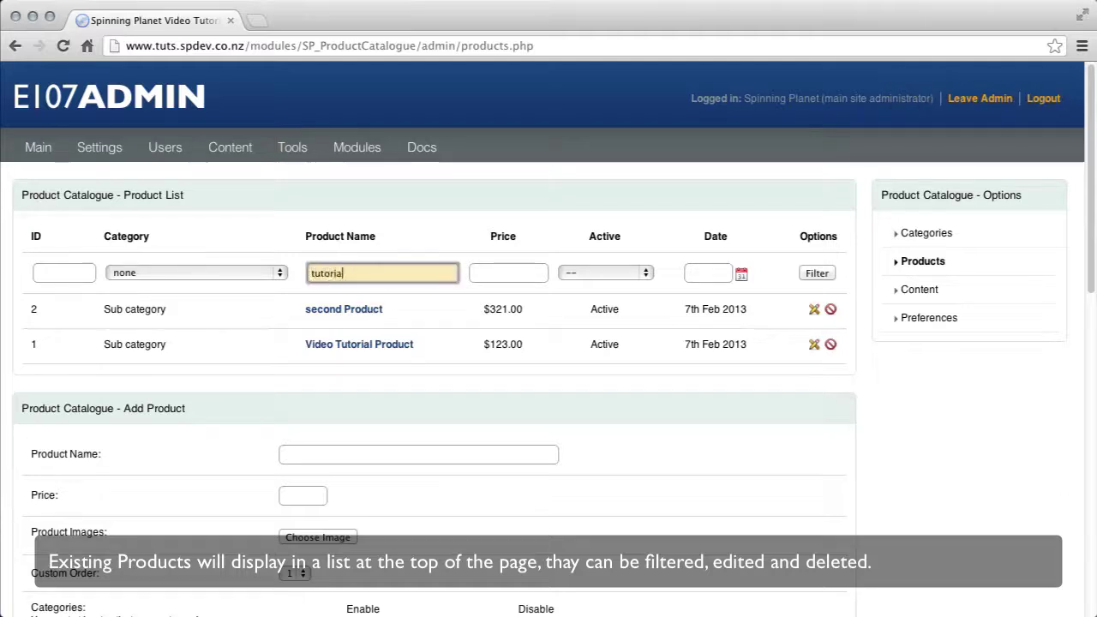
click(815, 275)
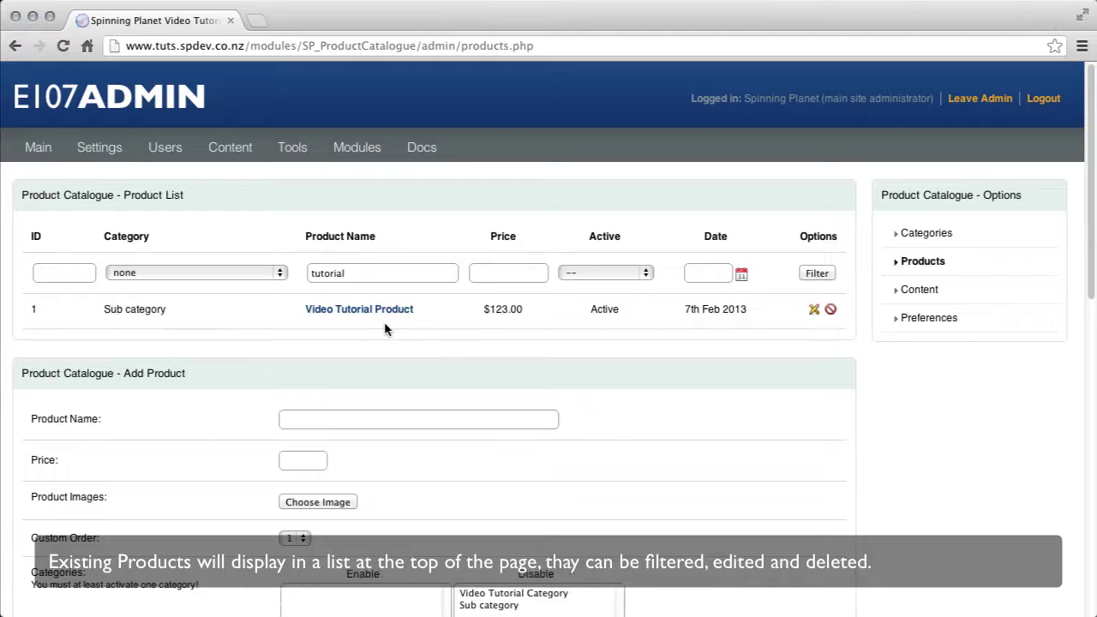
click(362, 273)
key(BackSpace)
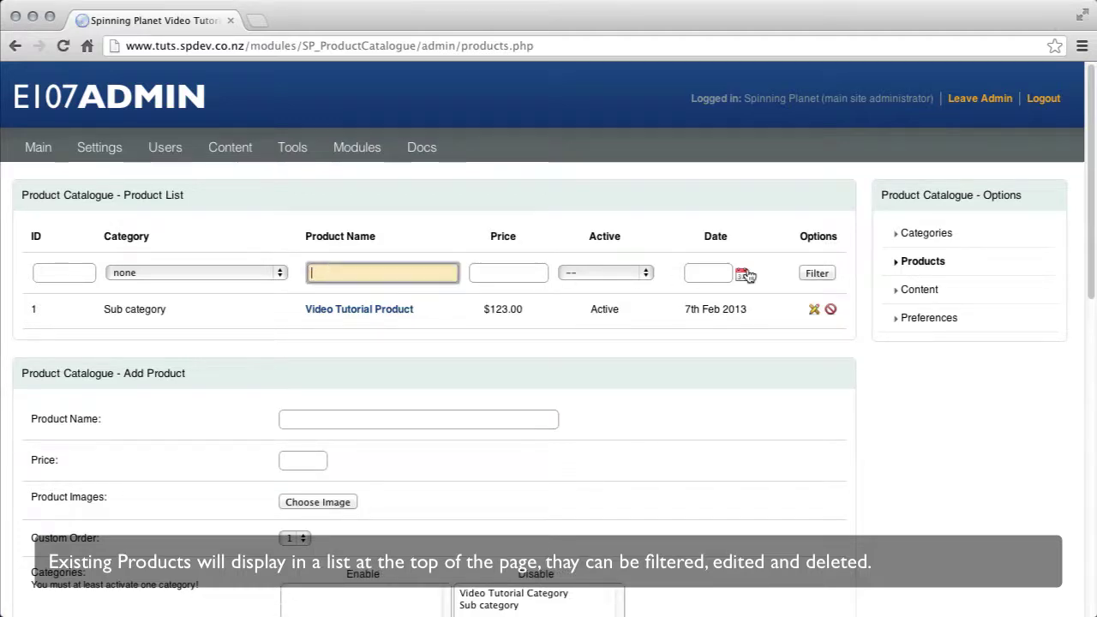
click(816, 273)
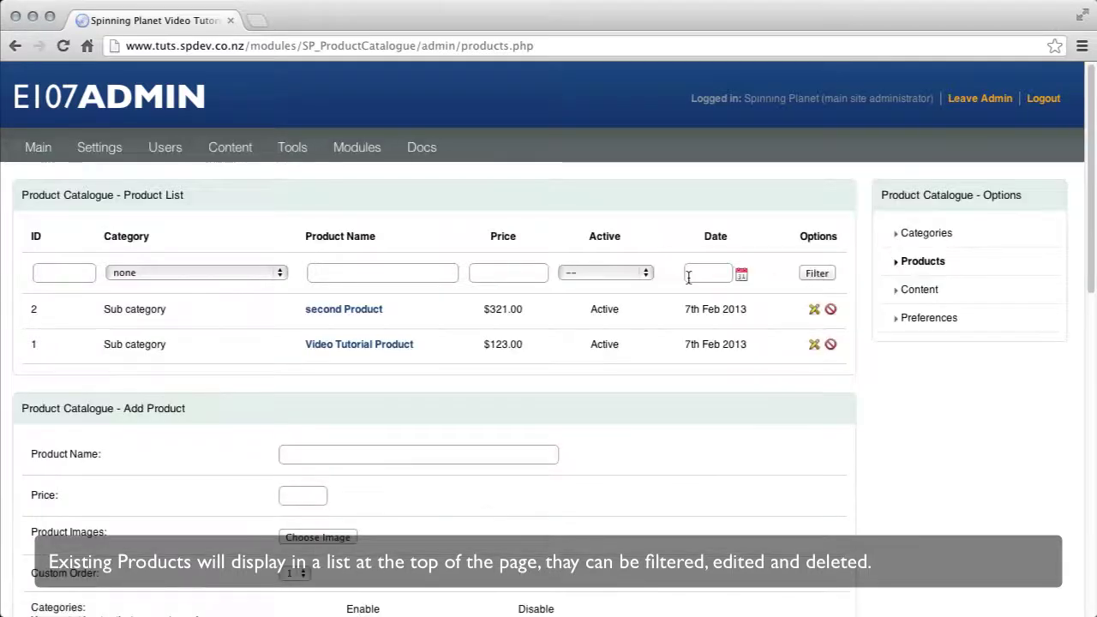
click(646, 273)
click(741, 274)
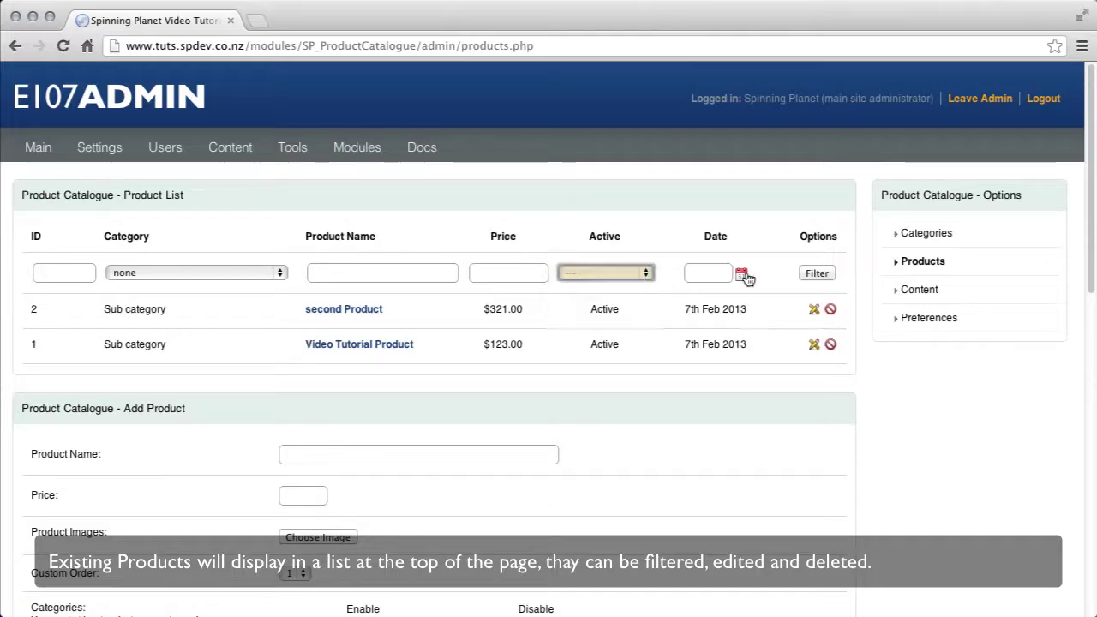
click(741, 274)
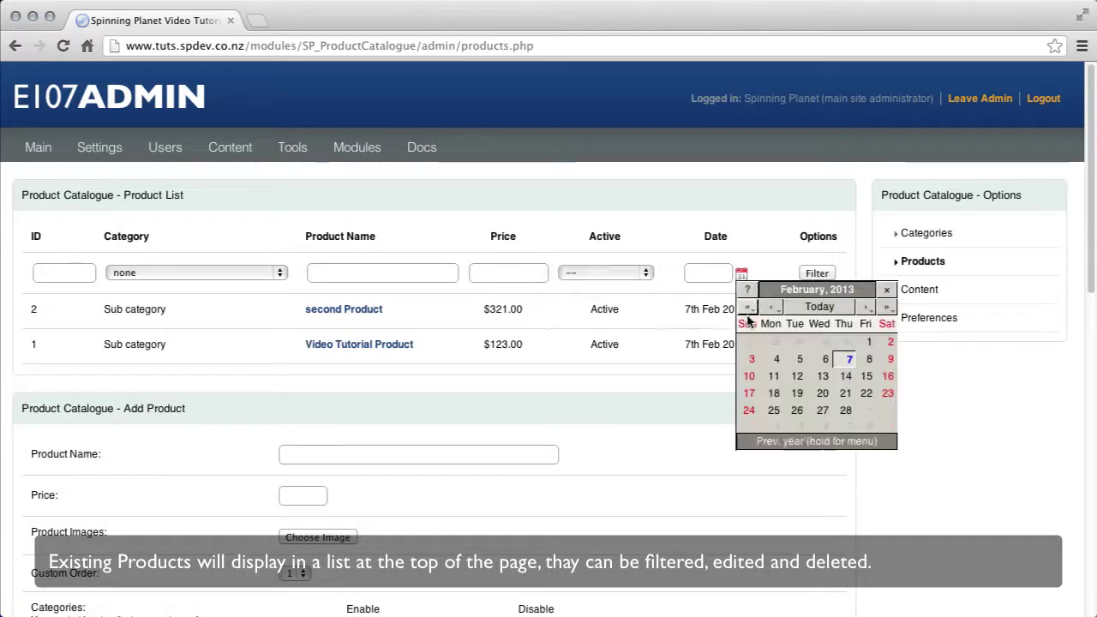
- Title the content 'Text About Products' for the products page at Top position
click(644, 347)
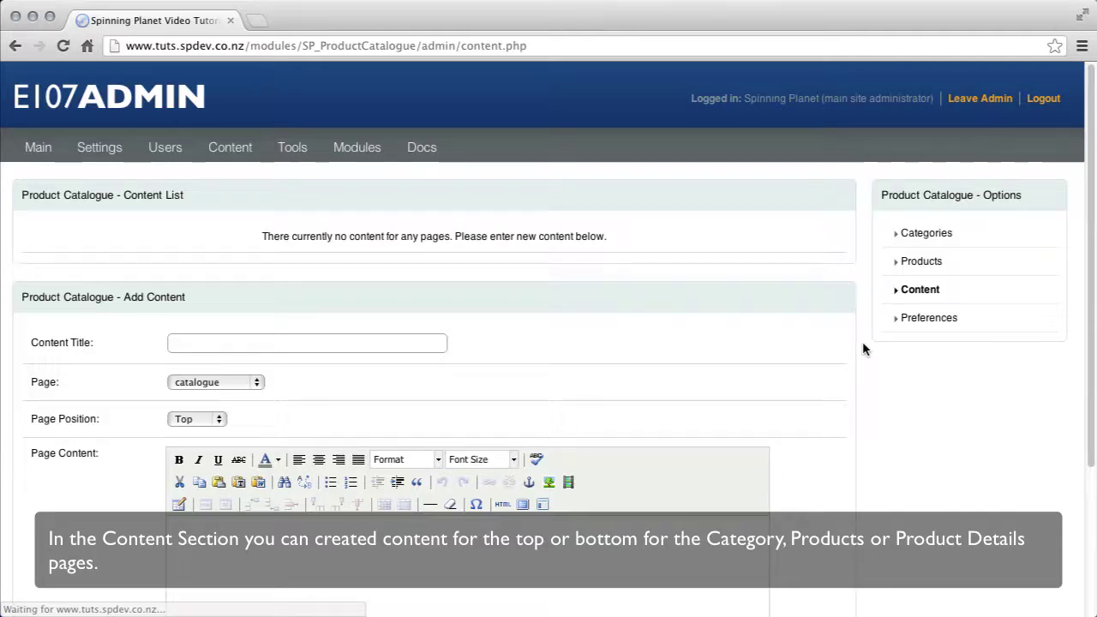
scroll(627, 387, down, 3)
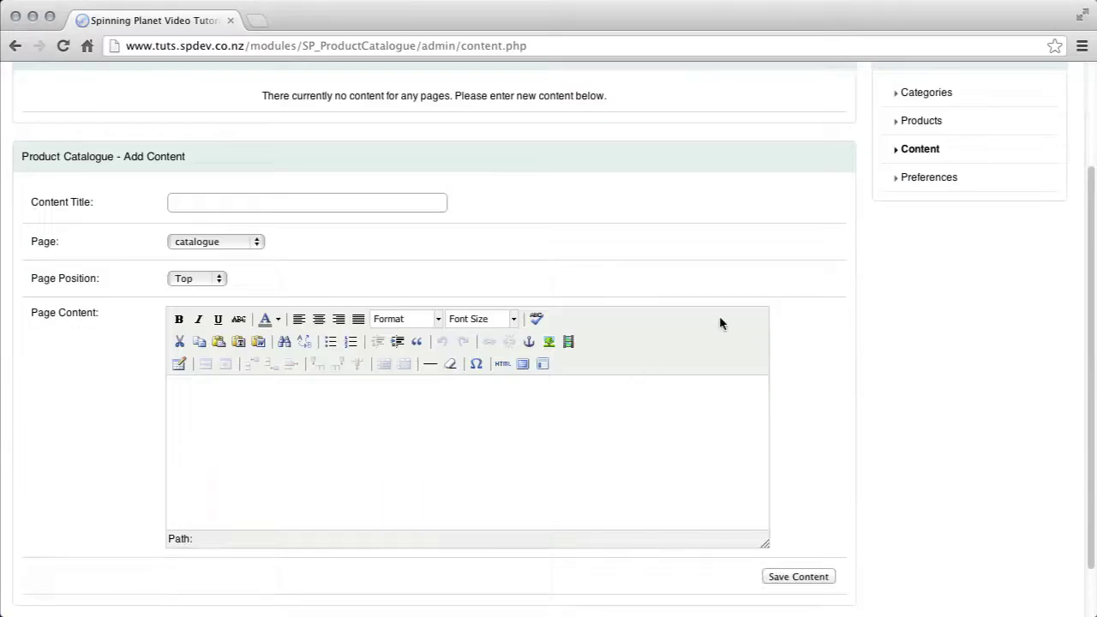
click(255, 203)
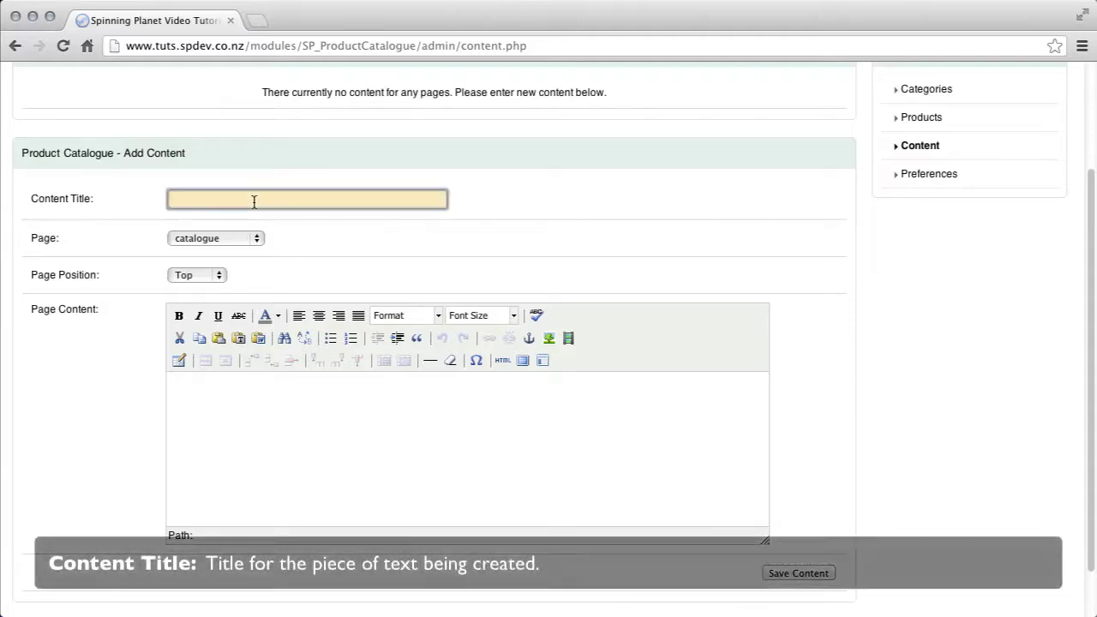
text(Text About Products)
click(244, 242)
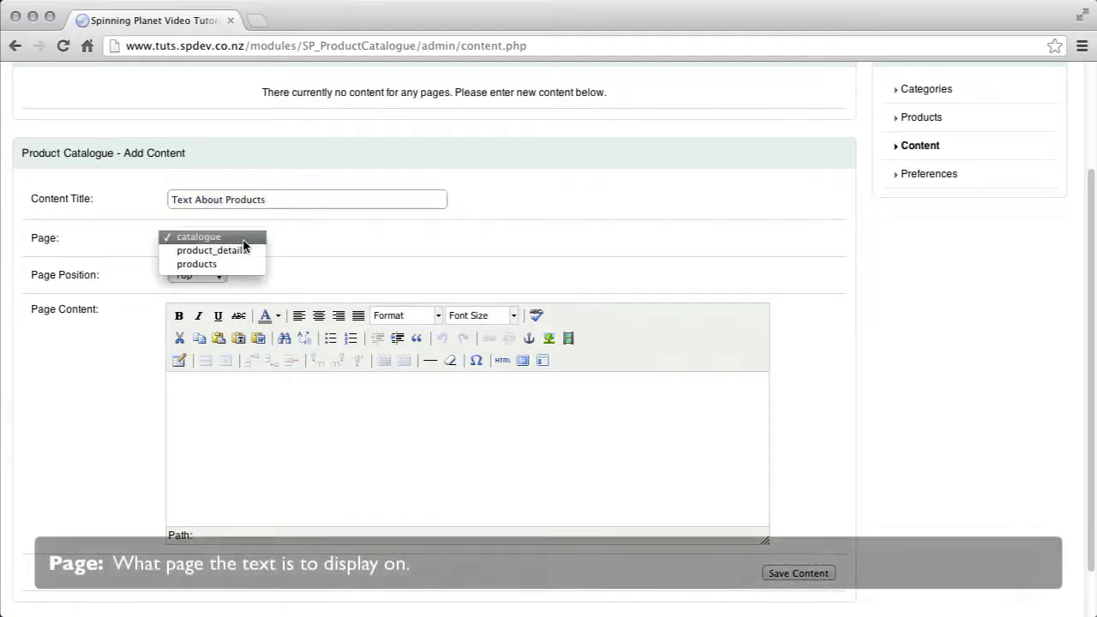
click(234, 264)
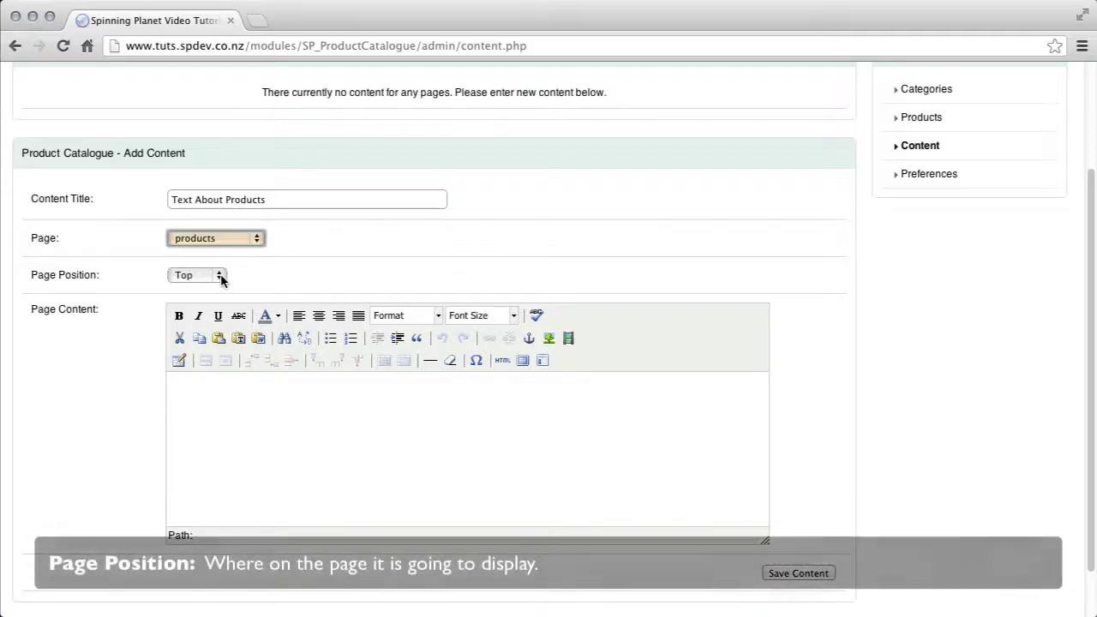
click(220, 277)
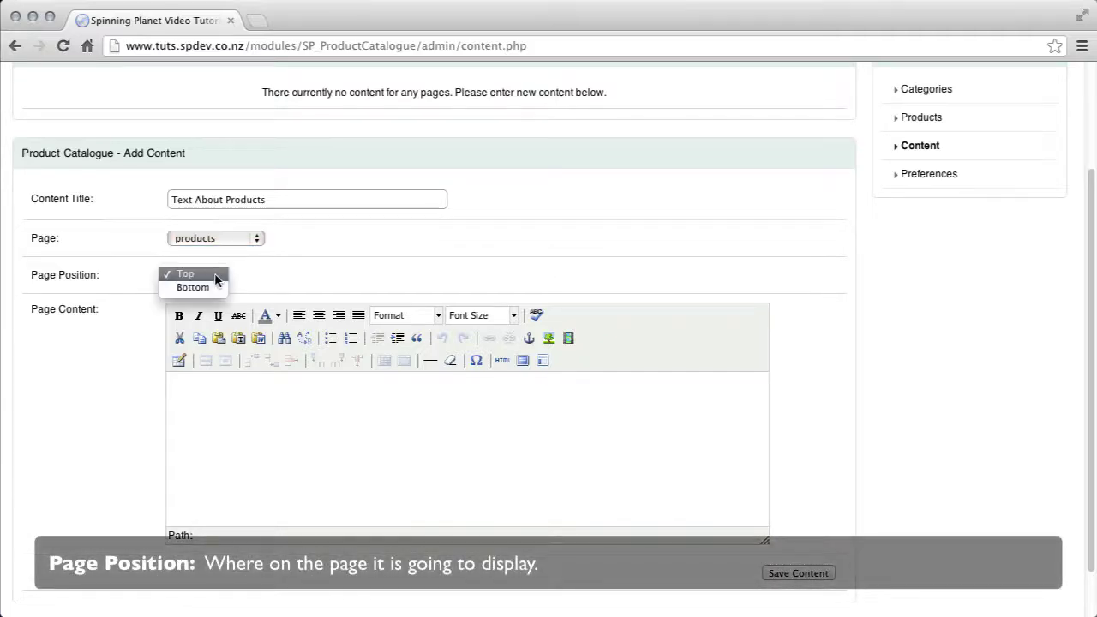
click(214, 275)
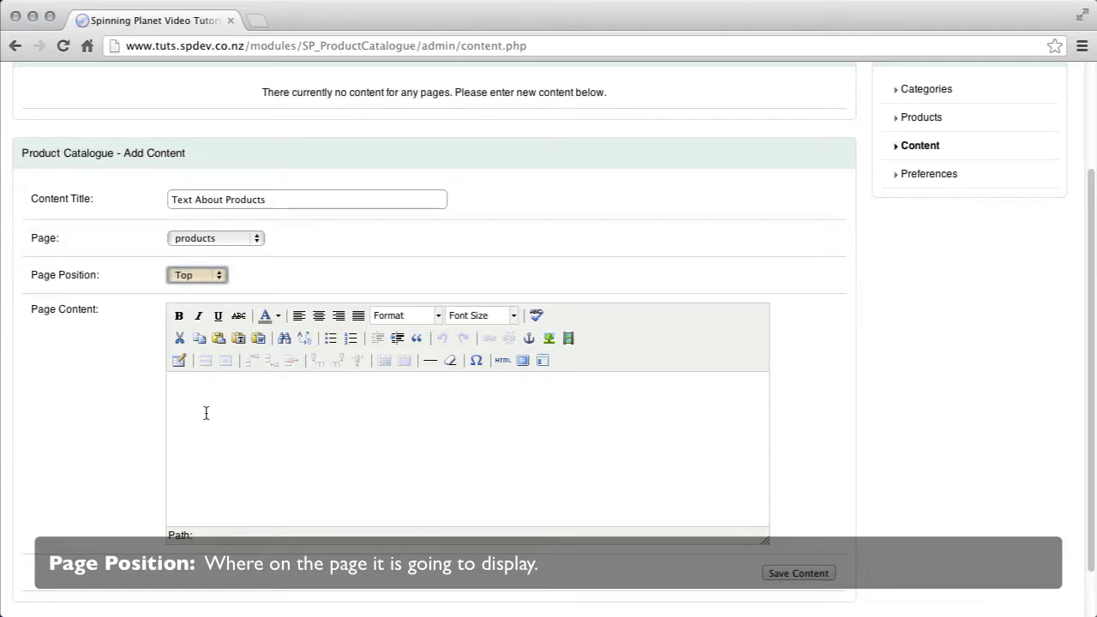
- Enter the placeholder text to display above the products page and save the content
click(206, 413)
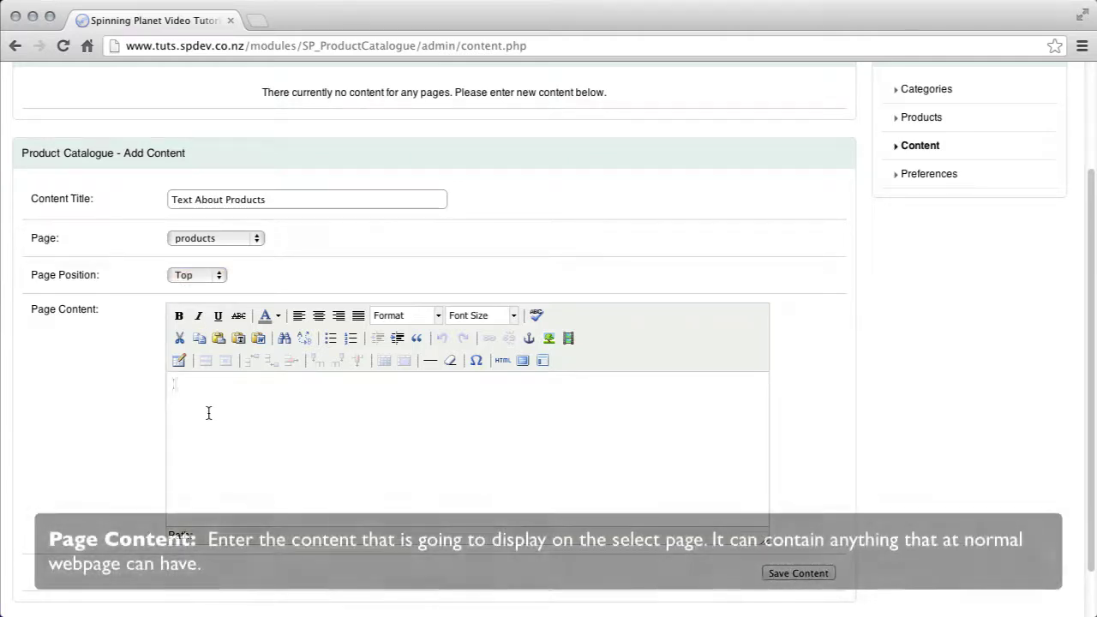
text(Place text here that you)
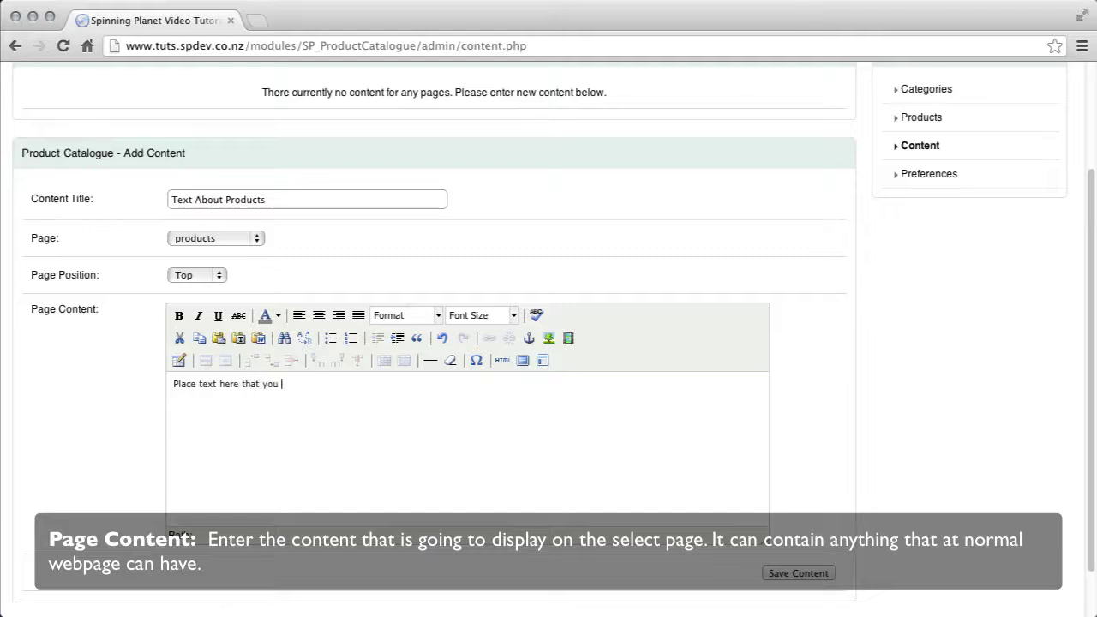
text( want to display above the products page...)
scroll(717, 542, down, 2)
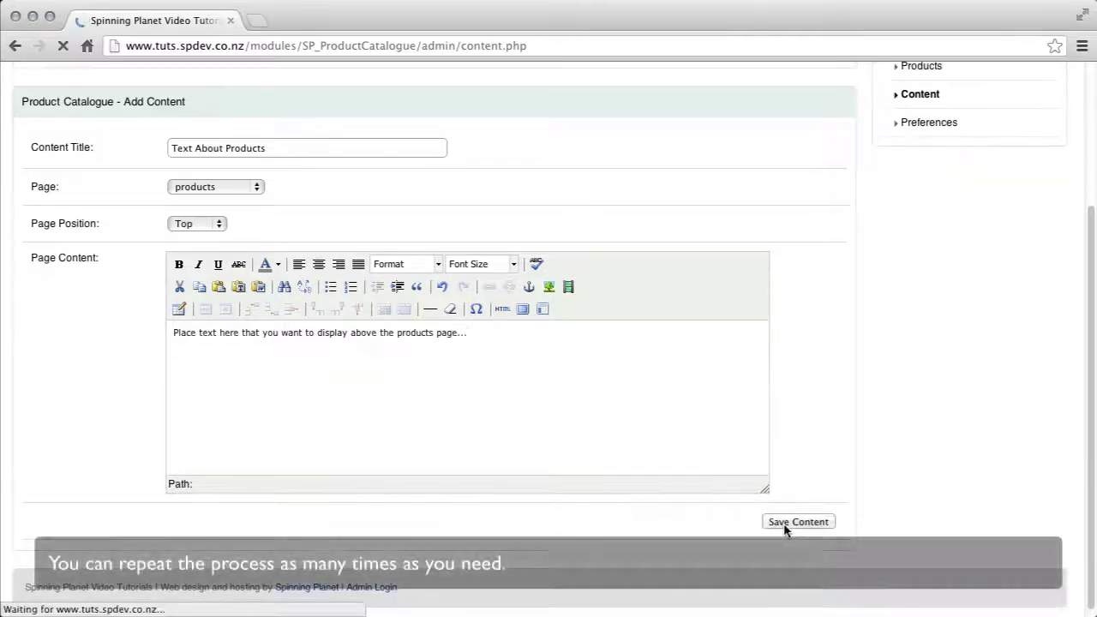
click(798, 521)
- Create 'Text About Catalog' for the catalogue page at Top, add its text, and save
click(247, 378)
text(Text About )
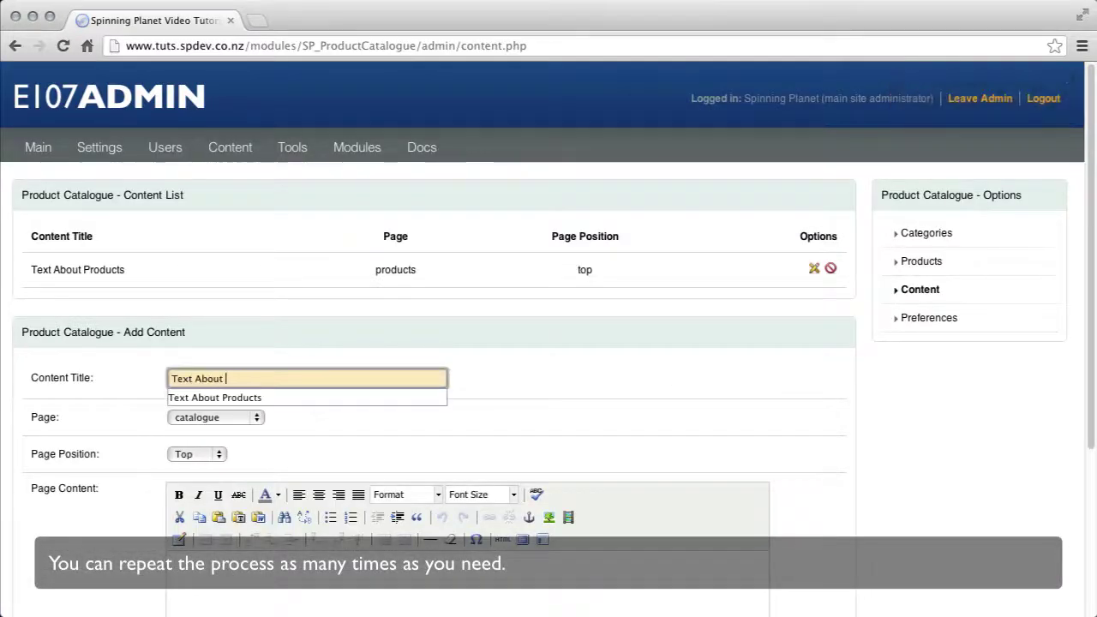
text(Catalogue)
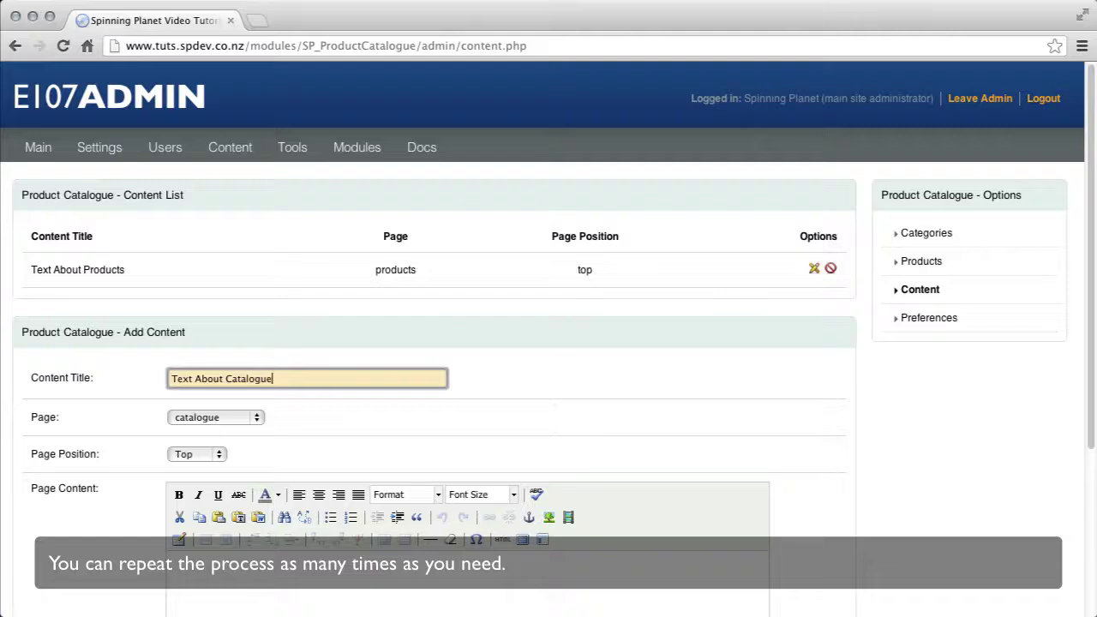
click(244, 417)
click(197, 418)
click(206, 454)
click(183, 454)
scroll(277, 474, down, 3)
click(277, 475)
text(Pl)
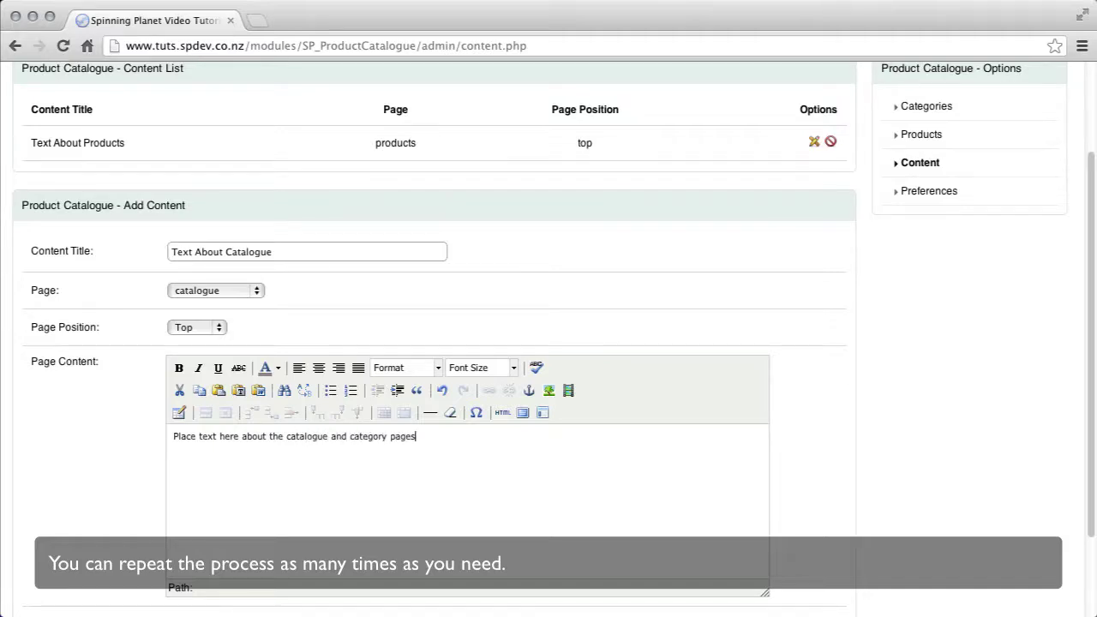
scroll(110, 438, down, 3)
click(802, 512)
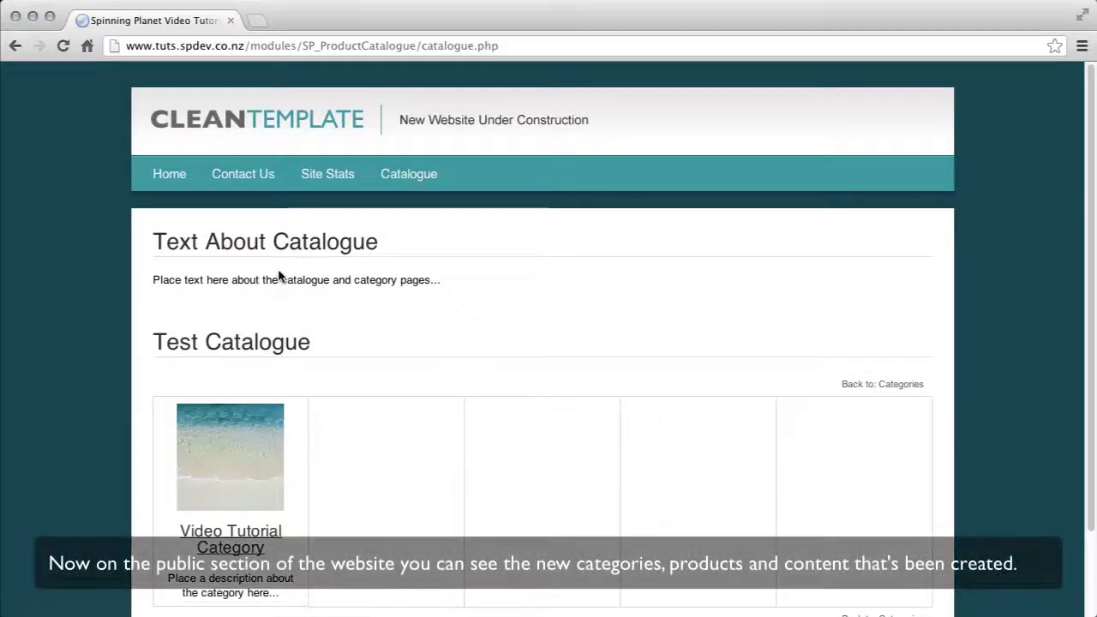
- Navigate from the catalogue through Video Tutorial Category and Sub category to Video Tutorial Product
drag(152, 240, 452, 281)
scroll(457, 300, down, 3)
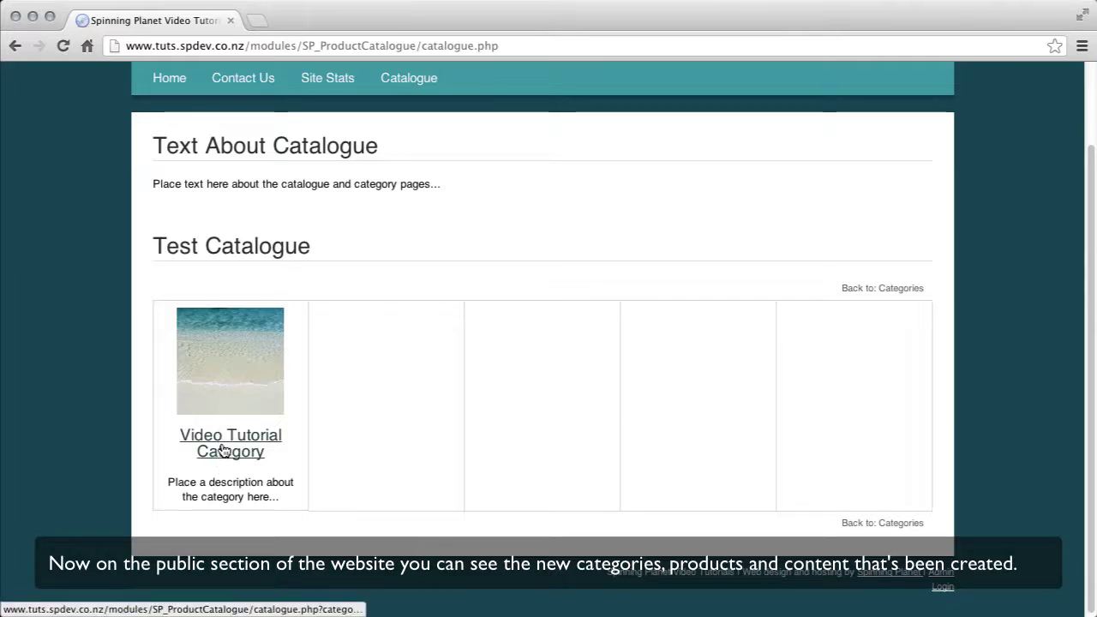
click(222, 450)
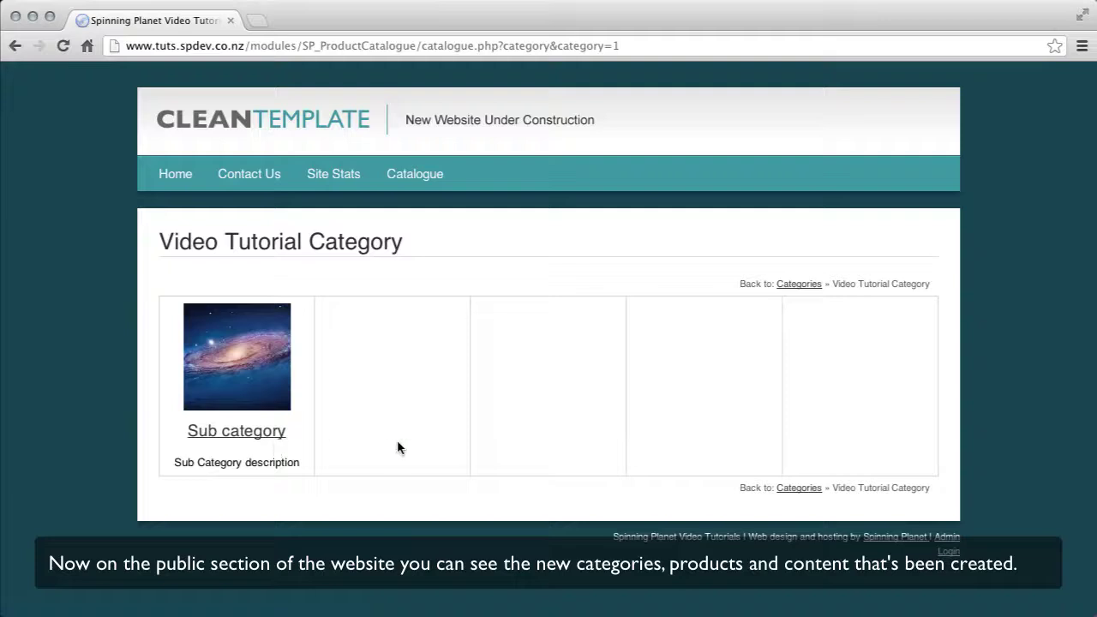
click(253, 438)
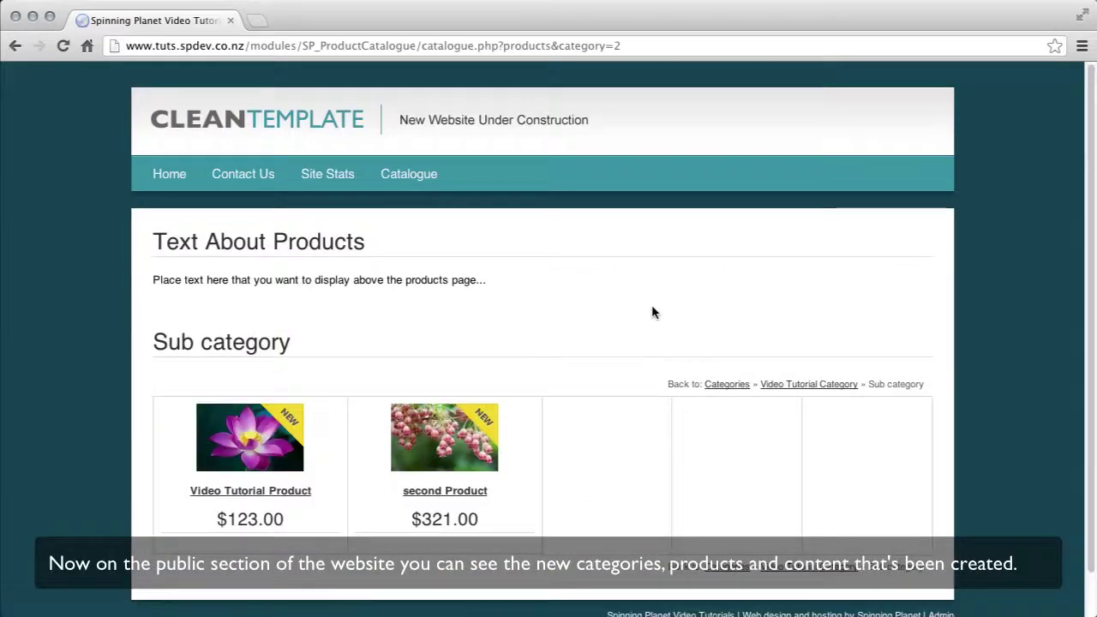
scroll(652, 306, down, 1)
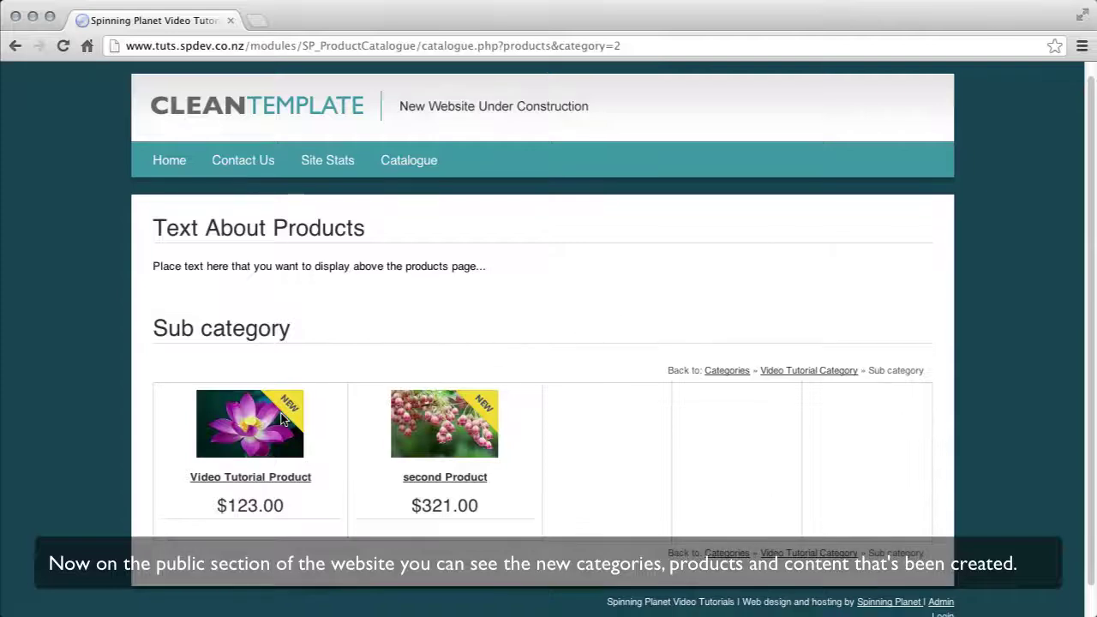
click(261, 427)
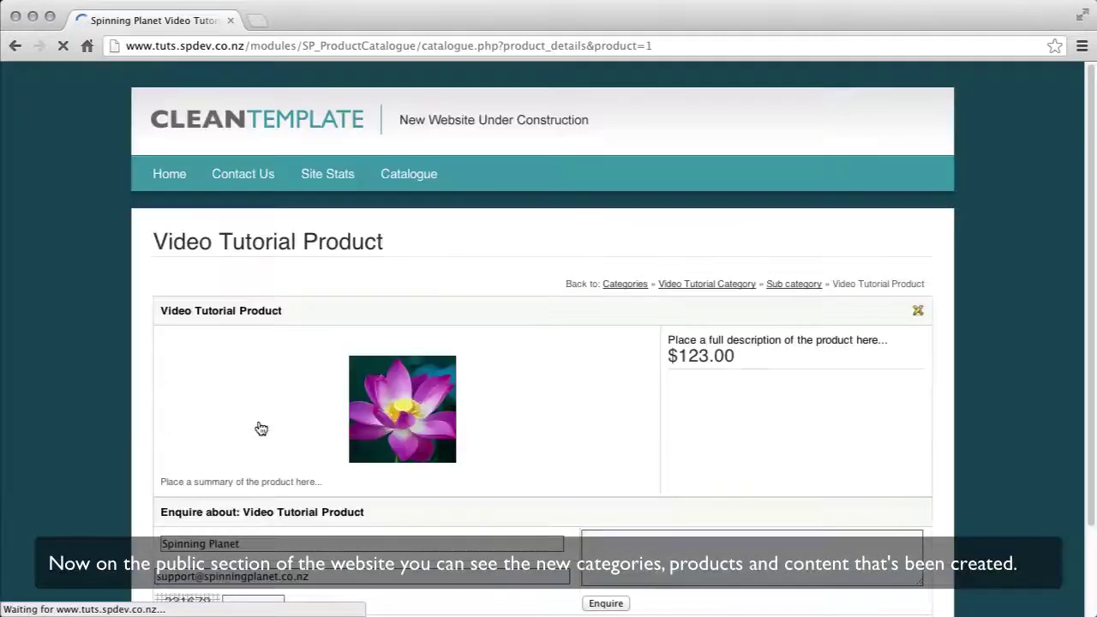
- Enlarge and close the poppies and lotus images in the lightbox
scroll(258, 413, down, 2)
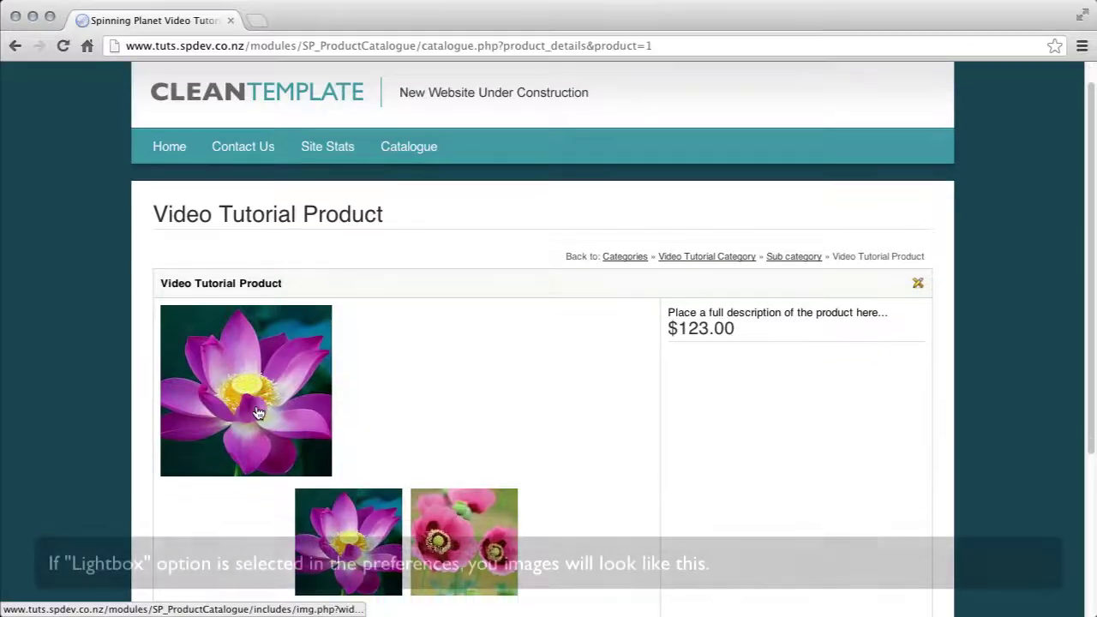
scroll(258, 414, down, 2)
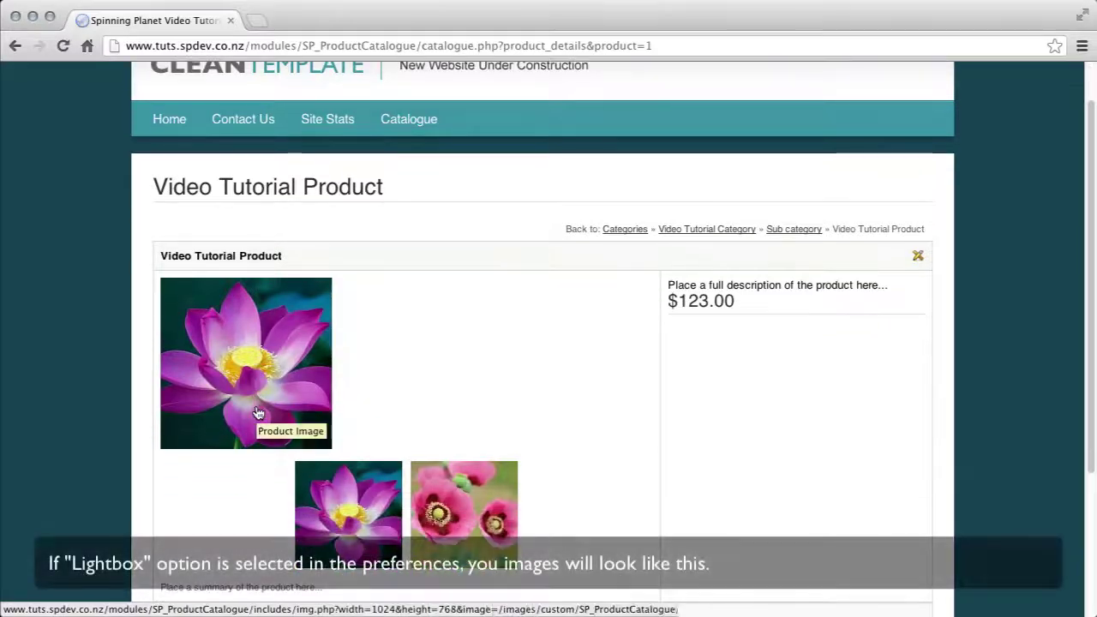
click(442, 520)
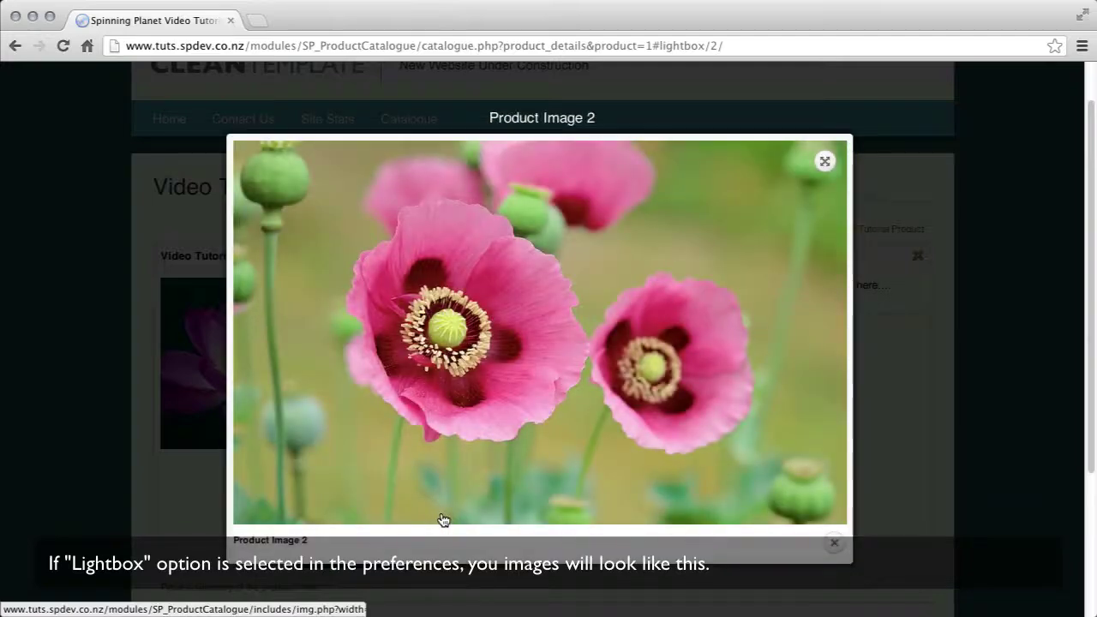
click(834, 541)
click(359, 533)
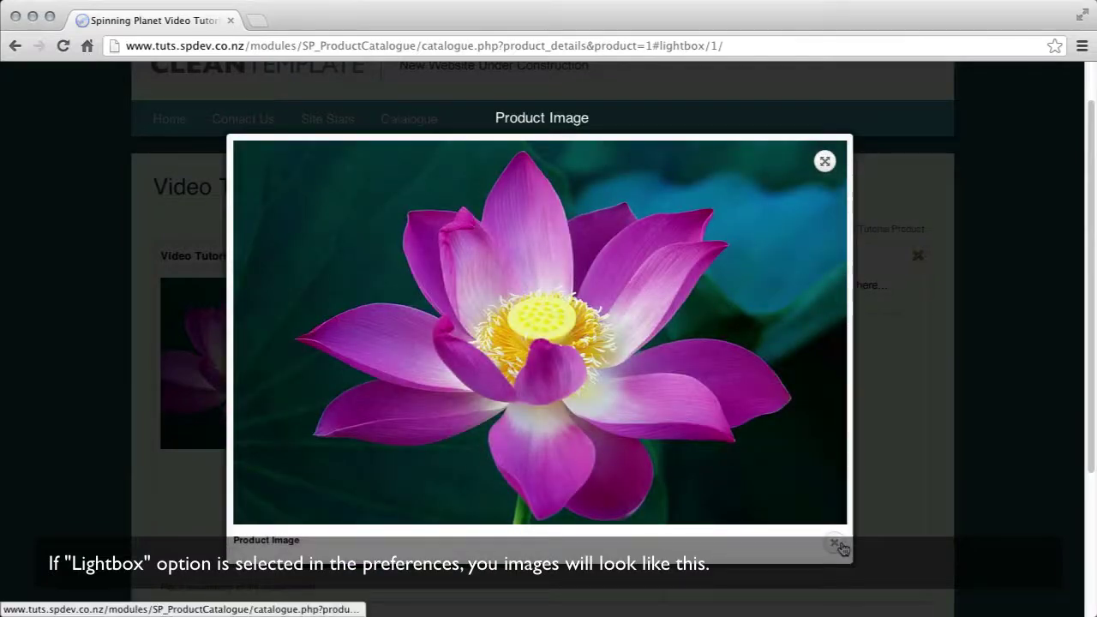
click(838, 545)
scroll(588, 416, down, 3)
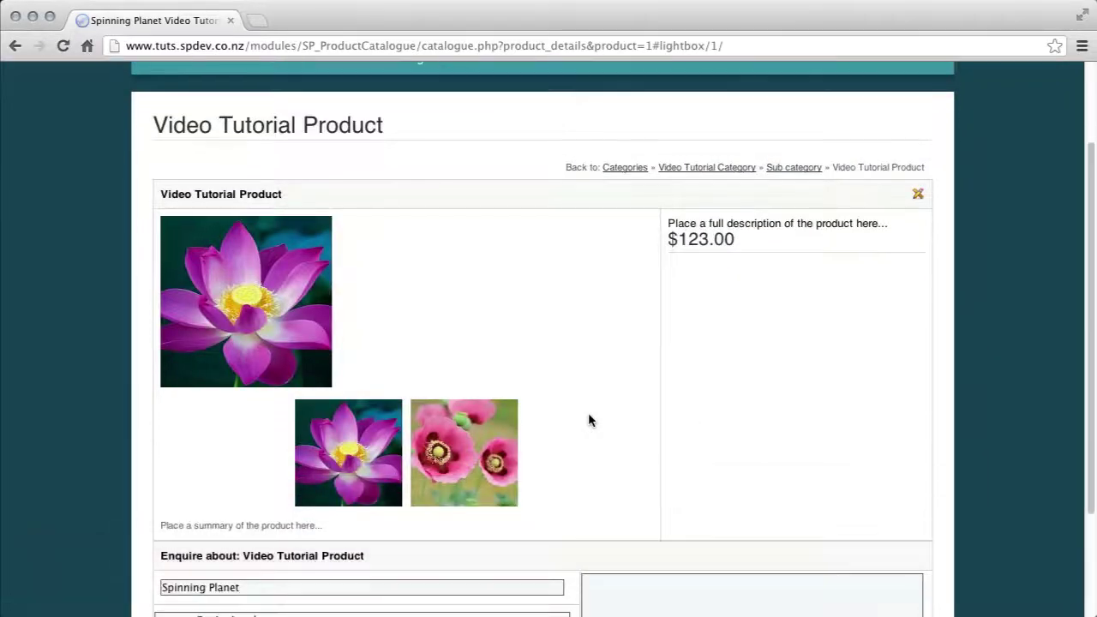
- Replace the enquirer's name, send 'Query about Product' with the captcha code, and dismiss the email-sent notice
scroll(583, 283, down, 1)
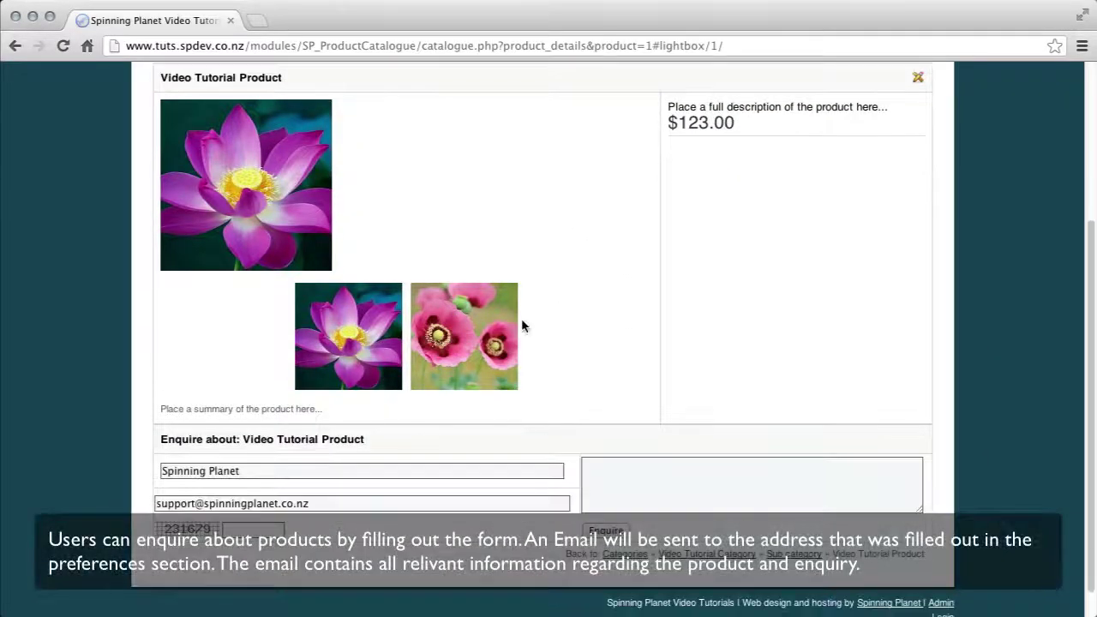
double_click(277, 470)
triple_click(276, 470)
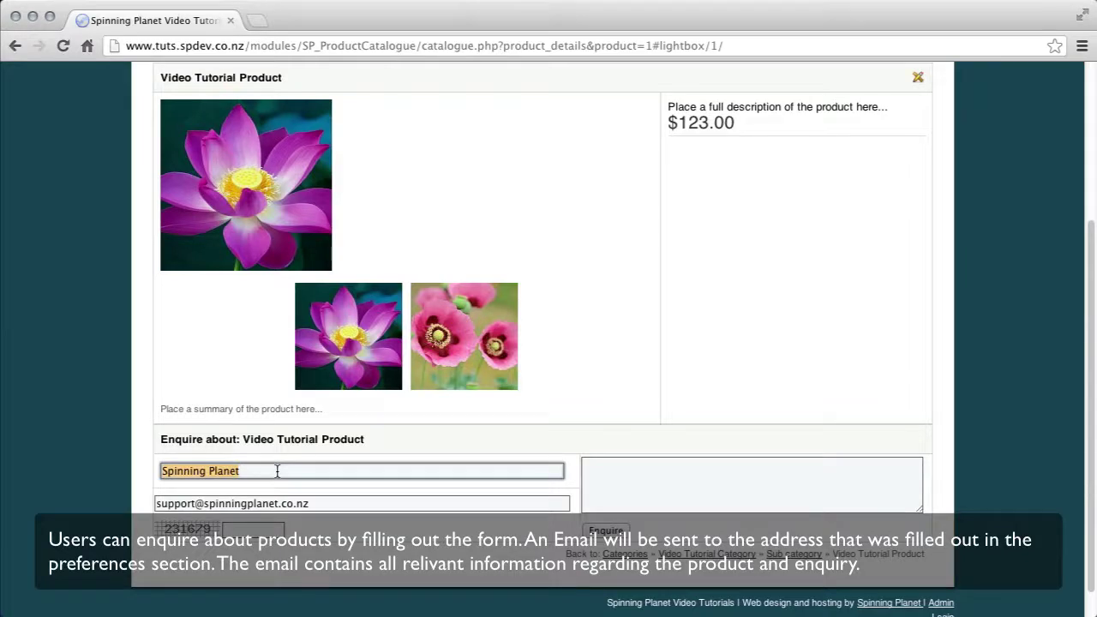
text(Video Tutoa)
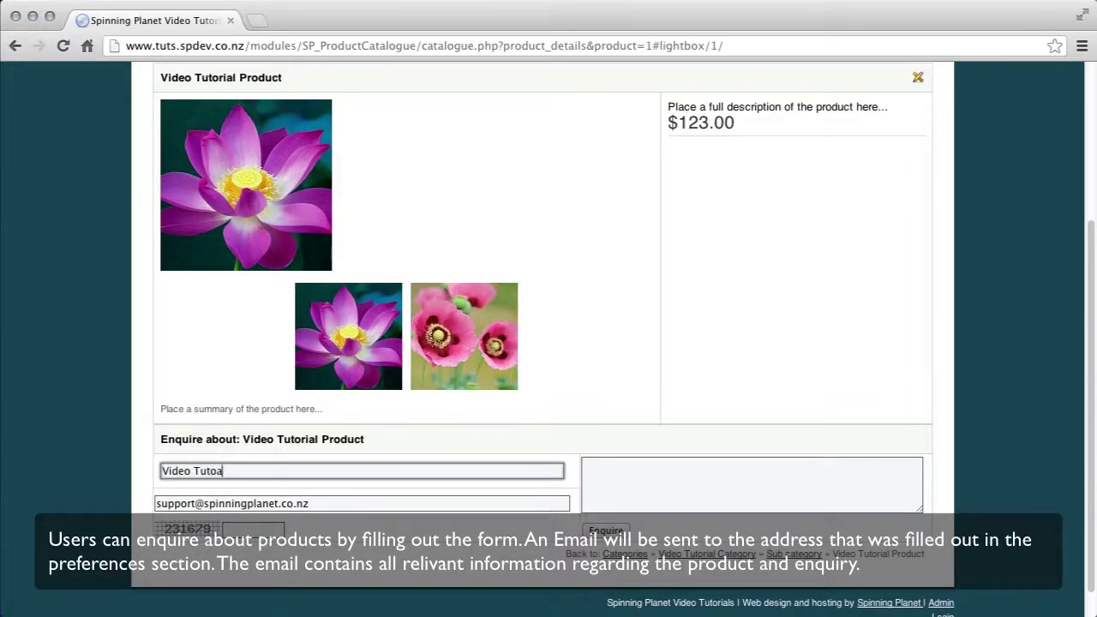
key(Tab)
key(Tab)
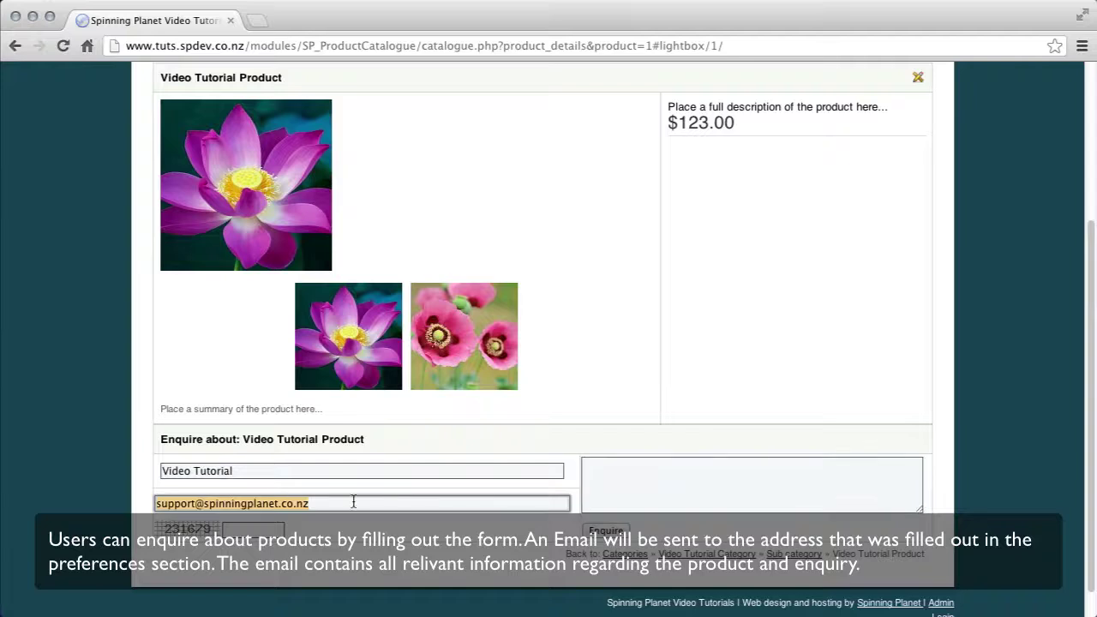
click(613, 470)
text(Query about Product)
click(255, 528)
text(231)
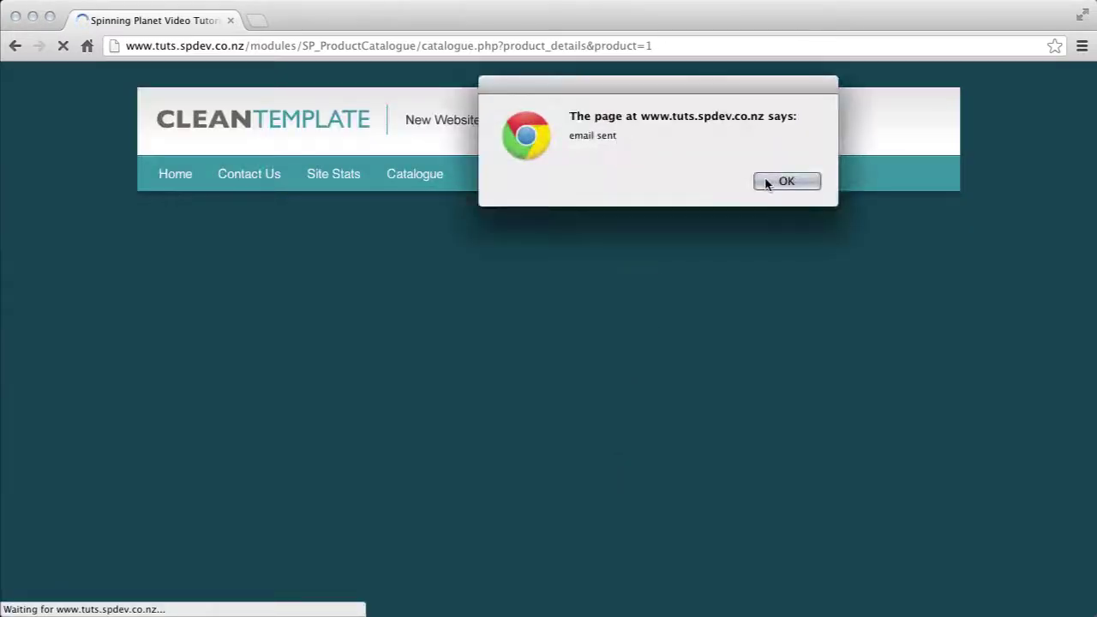
click(775, 181)
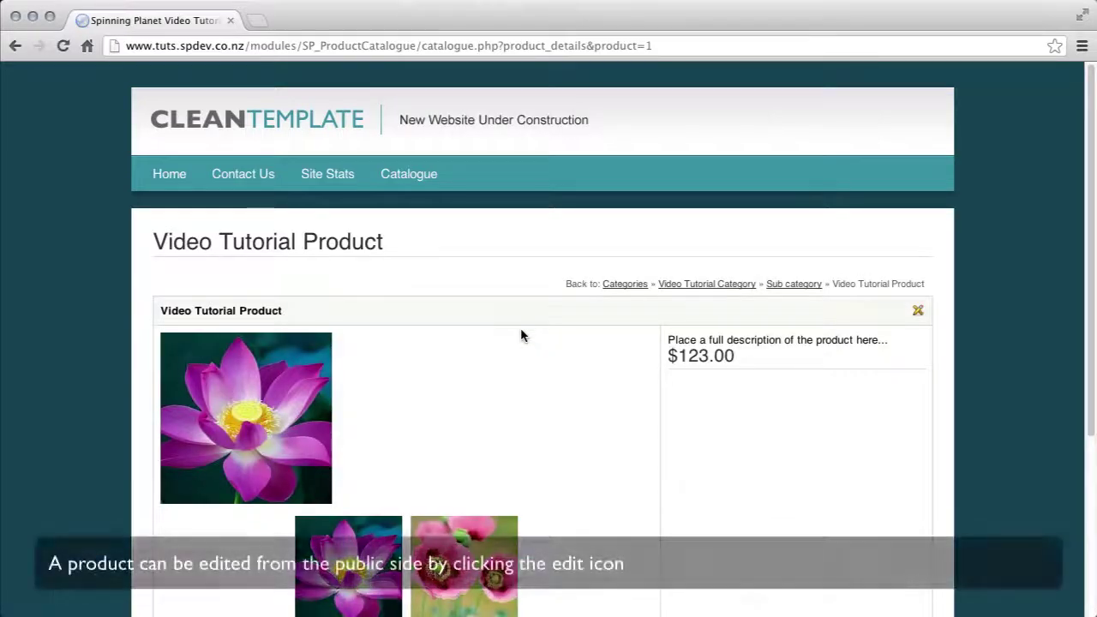
- Jump from the public Video Tutorial Product page into its admin Edit Product form and review it
scroll(522, 332, down, 1)
scroll(525, 336, down, 3)
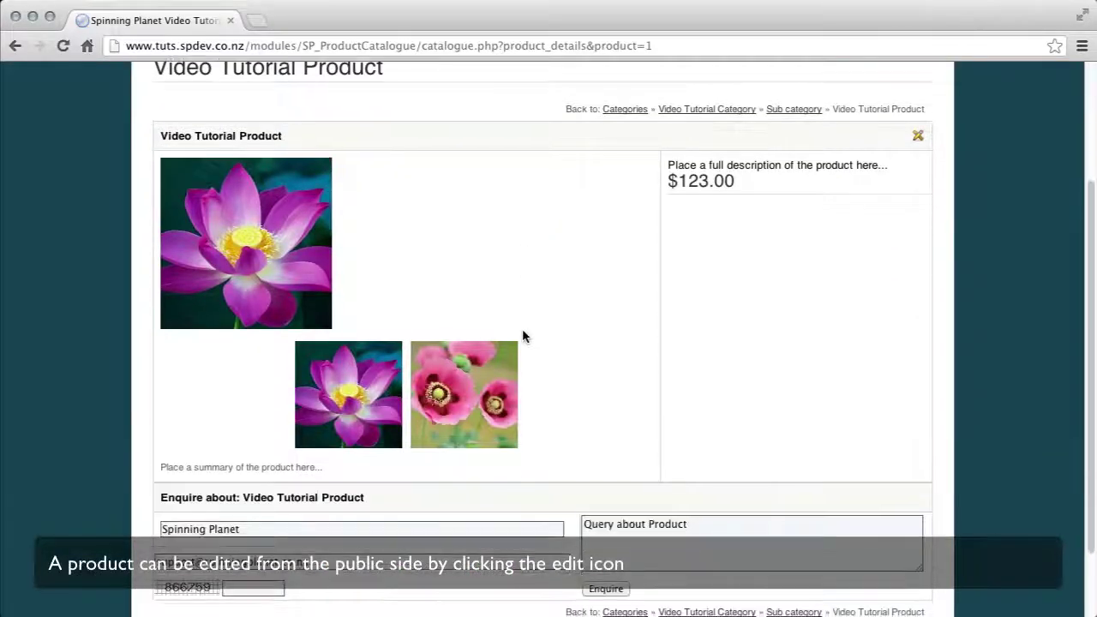
click(919, 137)
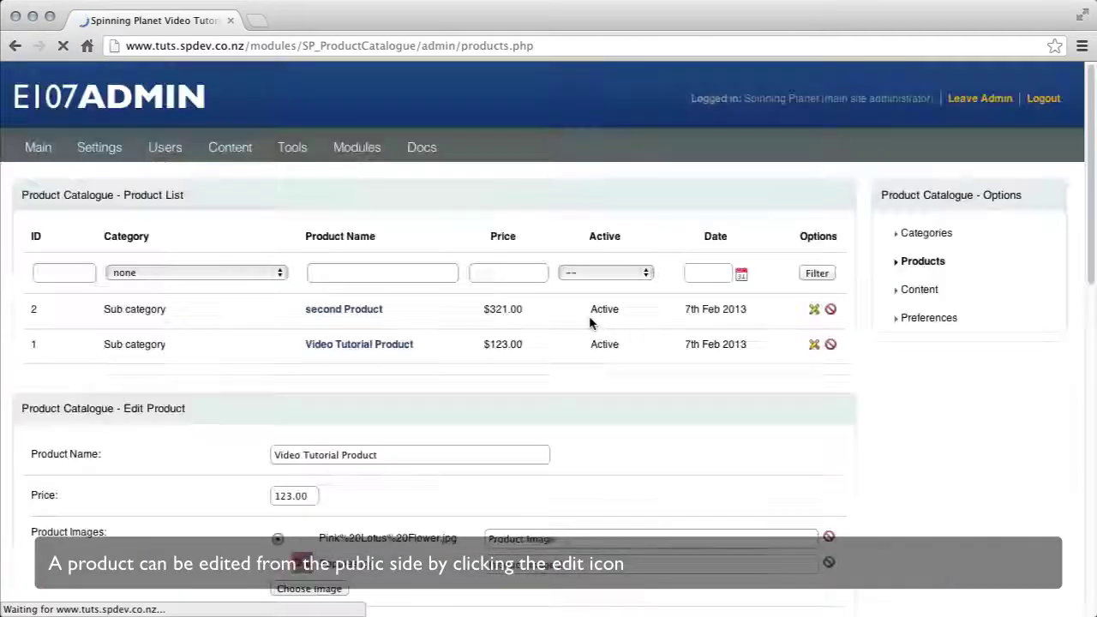
scroll(589, 317, down, 4)
scroll(591, 321, down, 4)
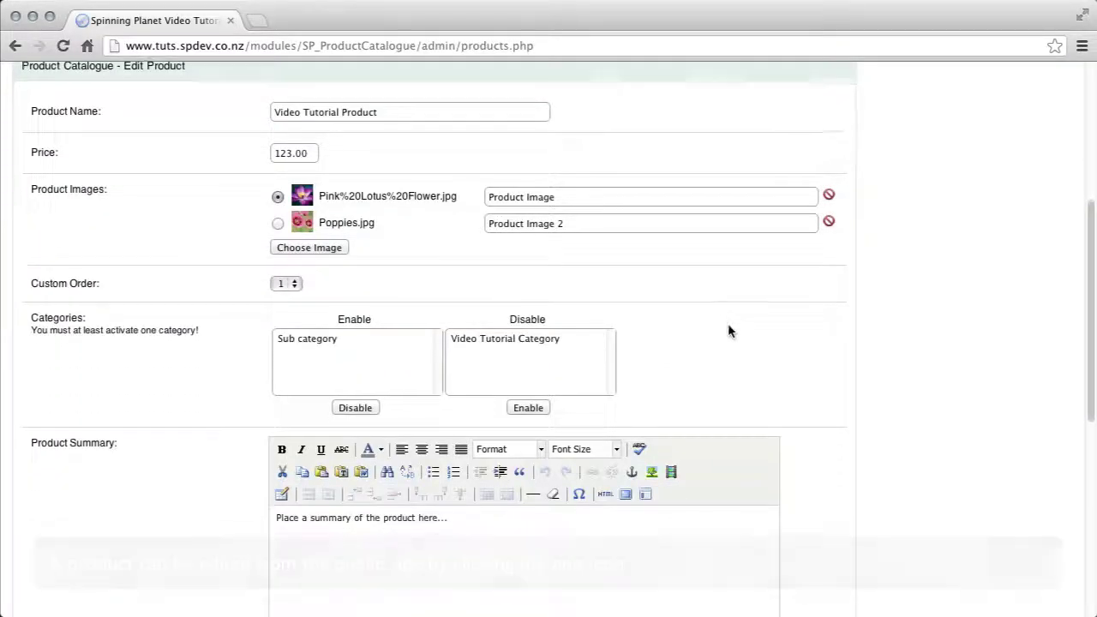
scroll(728, 329, down, 3)
scroll(807, 333, down, 8)
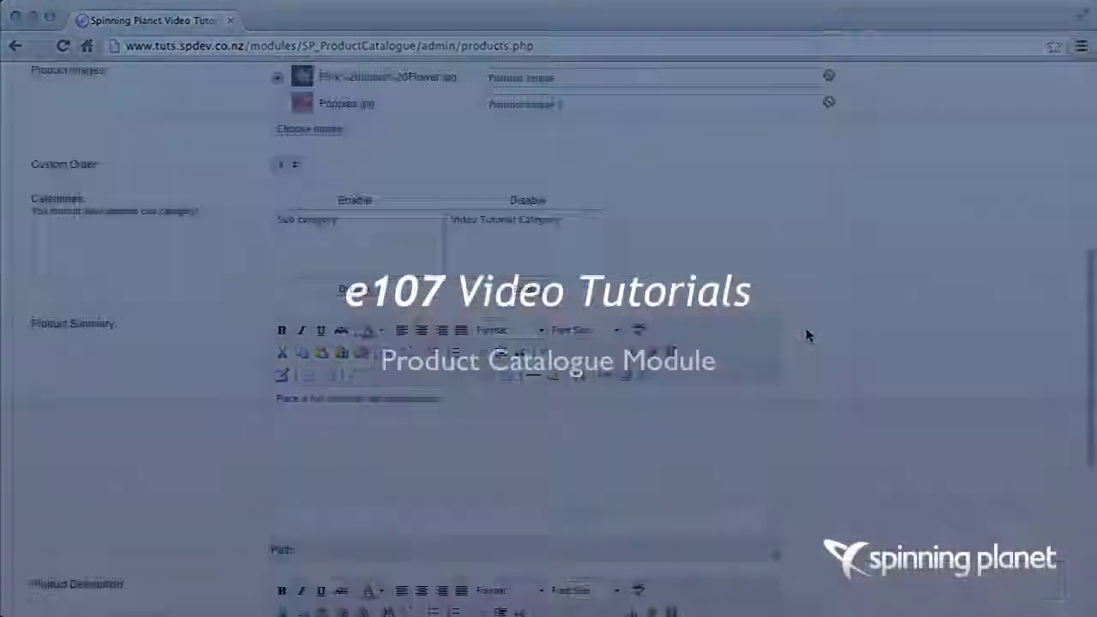